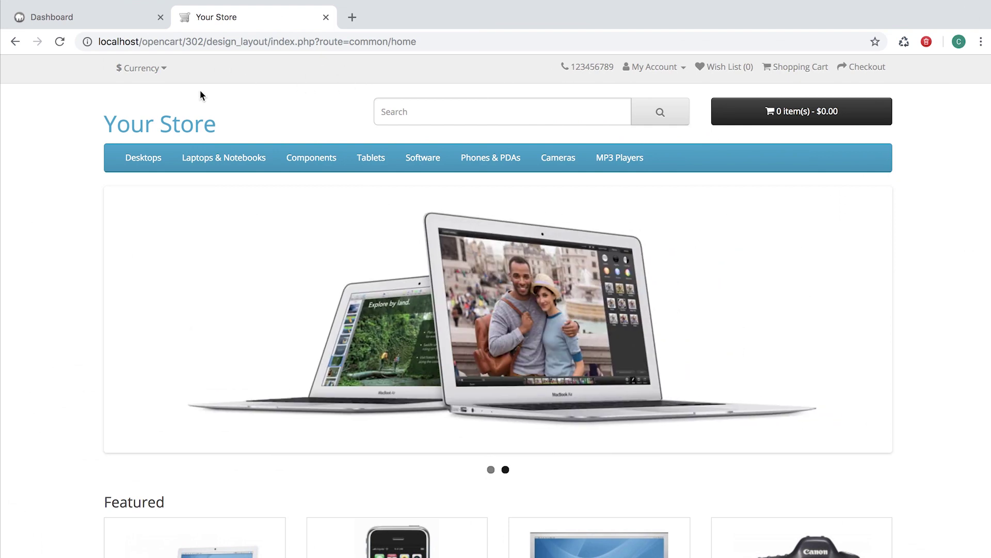
From the admin dashboard, go to Design > Layouts and edit the Home layout.
click(126, 17)
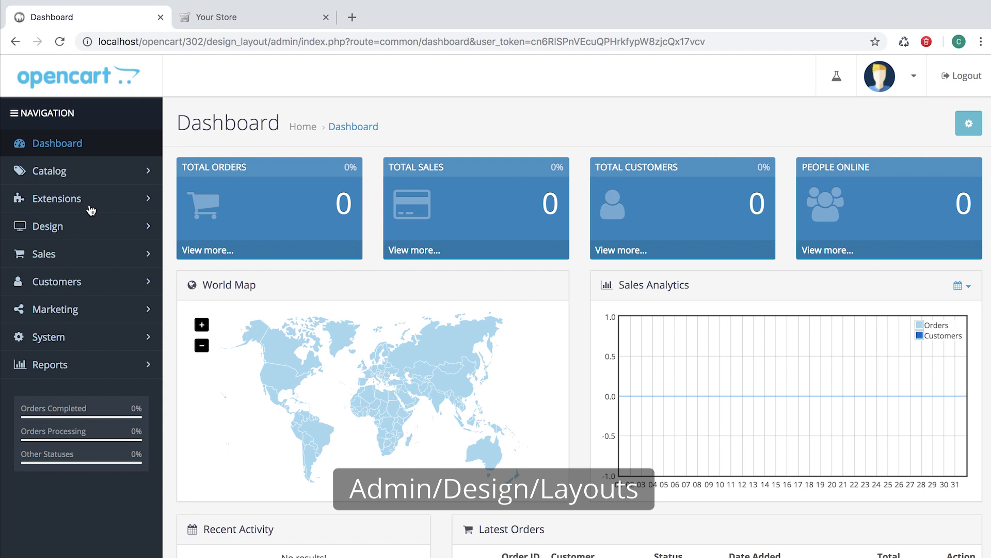
click(90, 225)
click(92, 254)
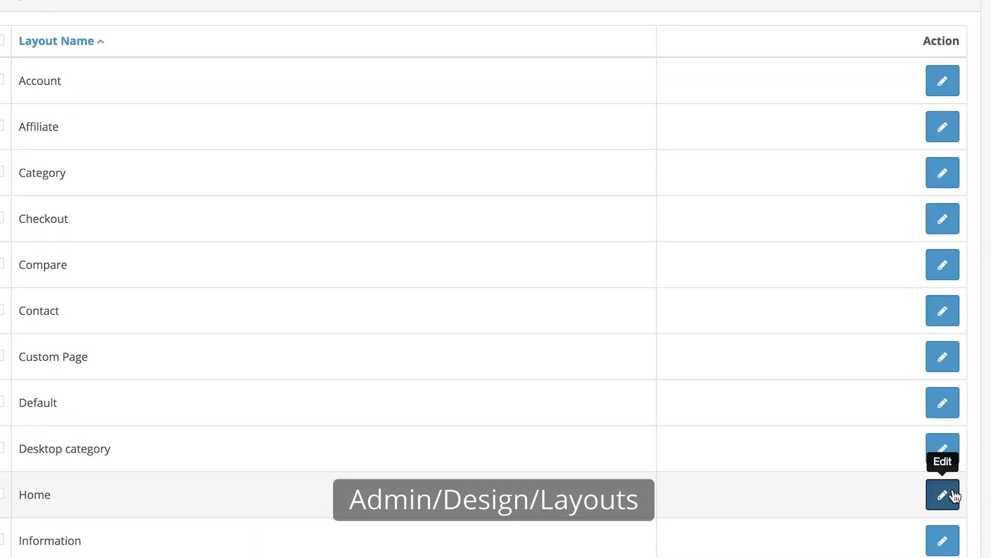
click(943, 494)
scroll(617, 419, down, 2)
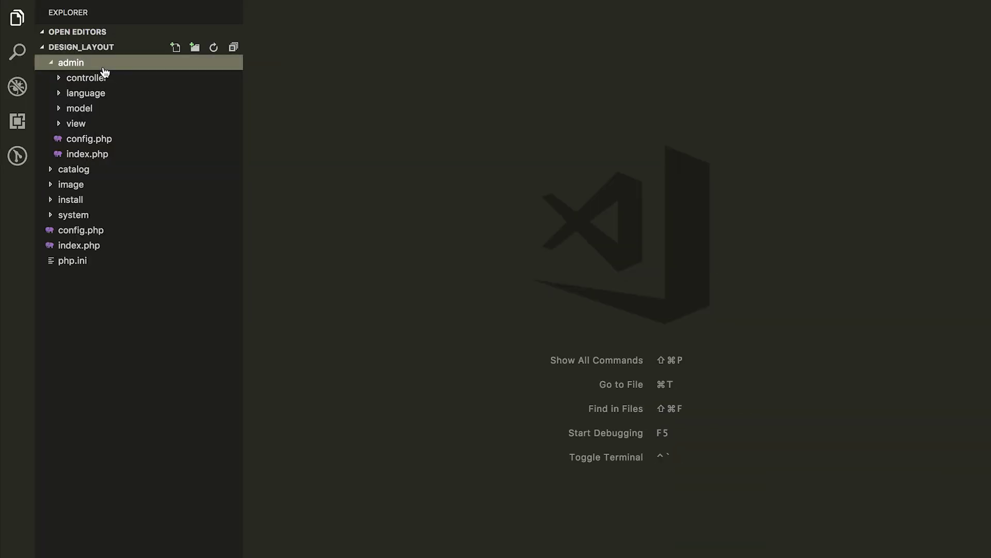
Open admin/view/template/design/layout_form.twig and find the column-right module table.
click(79, 186)
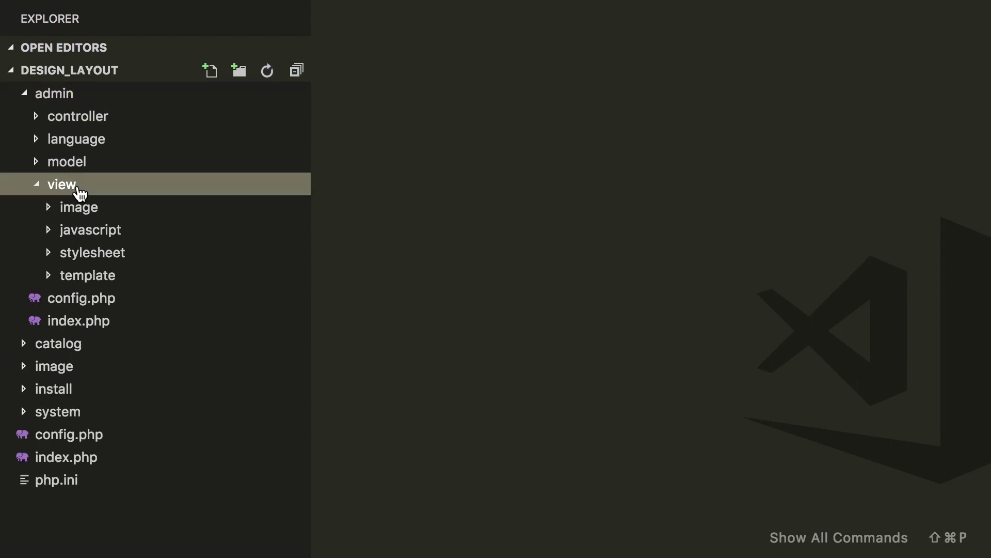
click(88, 277)
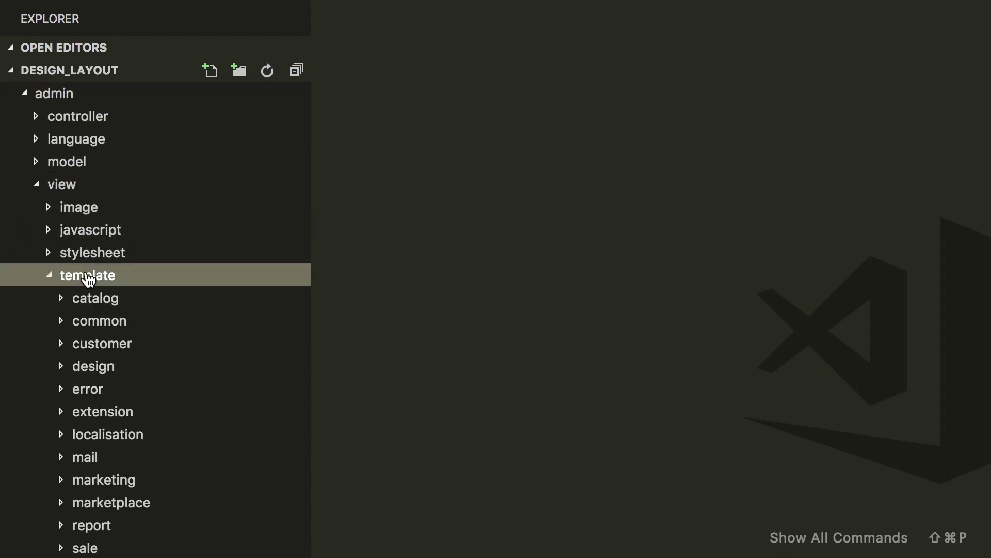
click(118, 370)
click(136, 438)
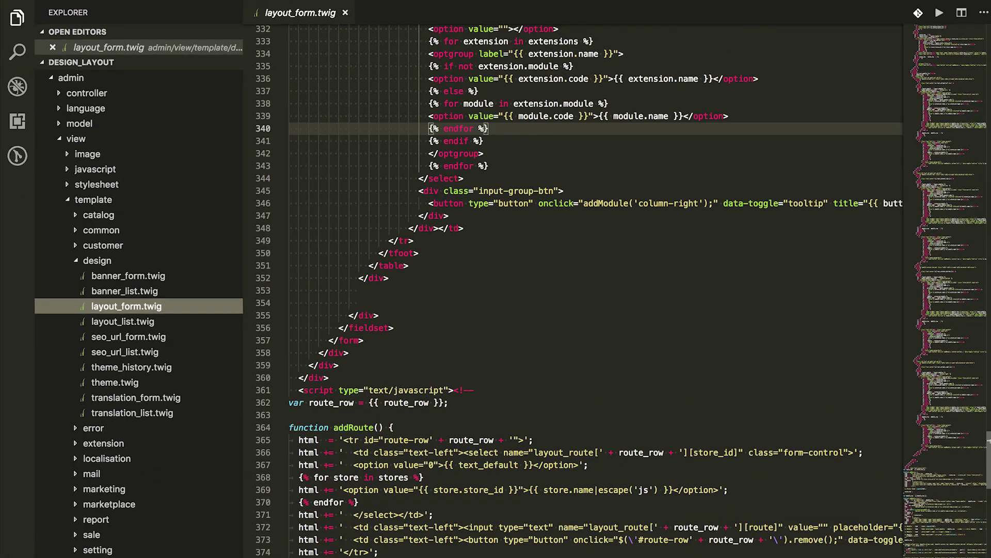
scroll(573, 295, up, 20)
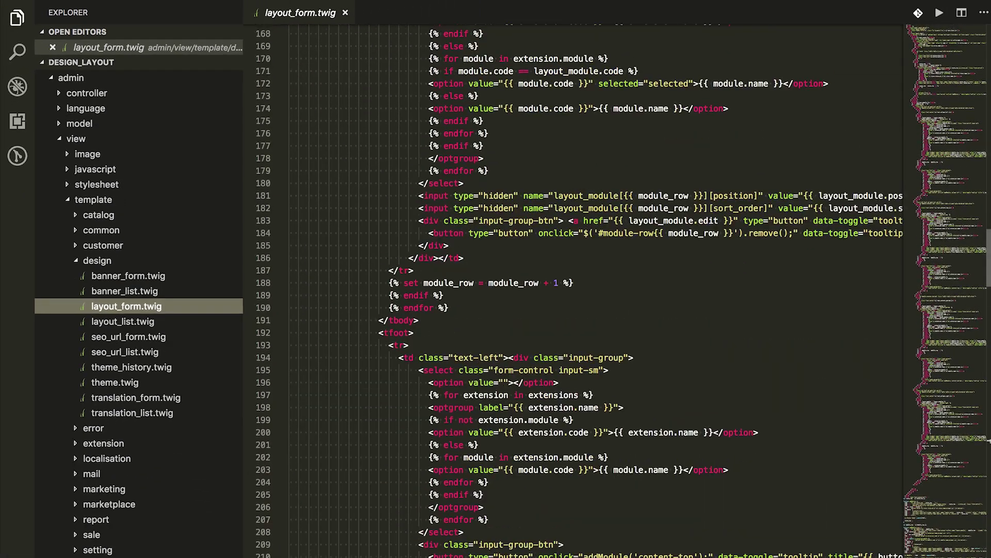
scroll(573, 295, up, 20)
scroll(573, 294, up, 20)
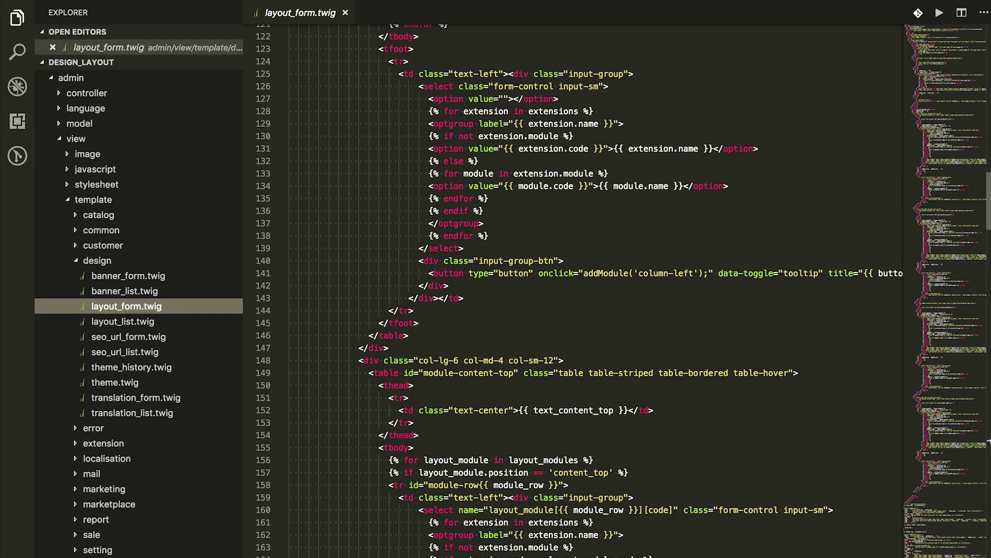
scroll(573, 295, up, 7)
scroll(573, 295, down, 7)
scroll(573, 294, down, 9)
scroll(573, 295, down, 10)
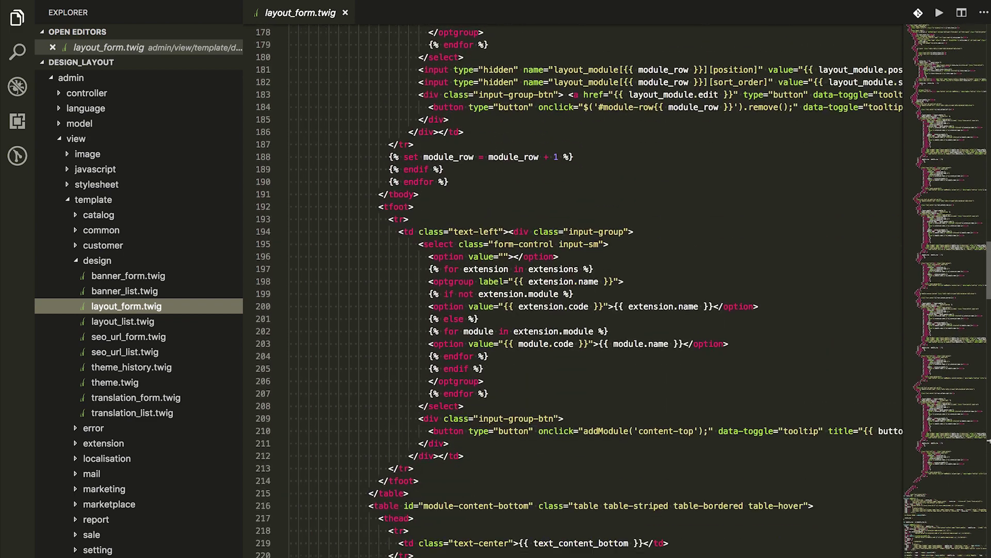
scroll(573, 294, down, 4)
scroll(573, 294, down, 1)
scroll(573, 295, down, 1)
scroll(573, 294, down, 1)
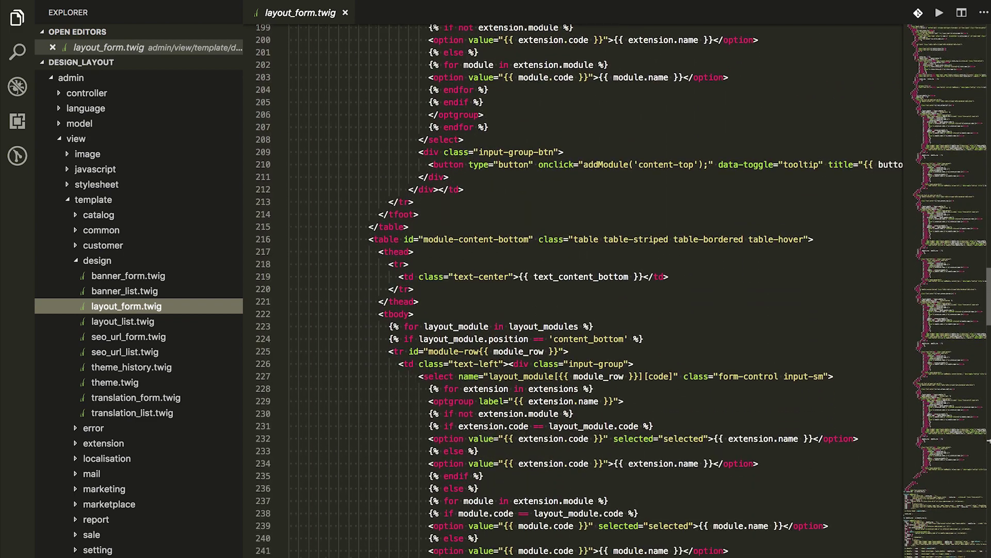
scroll(600, 363, down, 12)
scroll(600, 363, down, 10)
scroll(600, 362, down, 1)
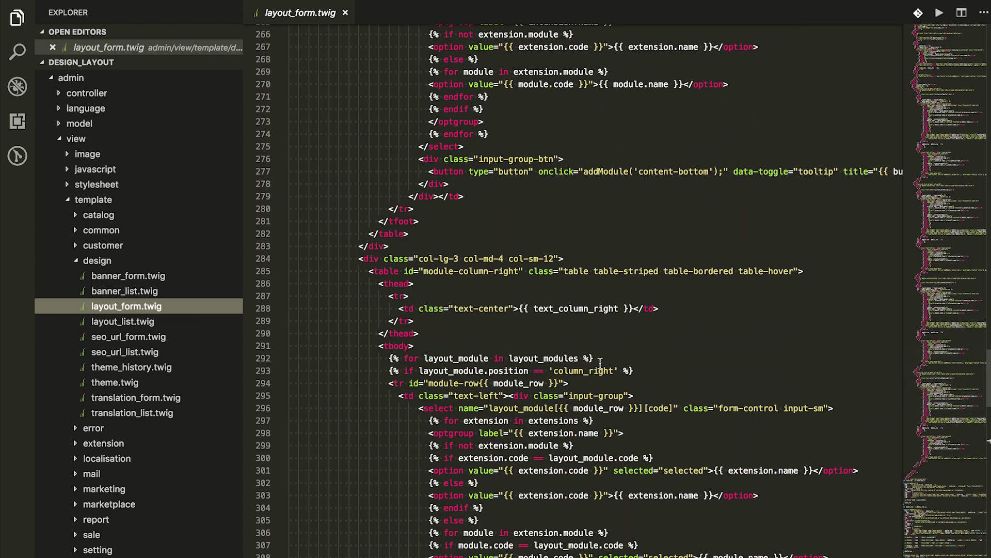
click(586, 372)
drag(369, 262, 407, 371)
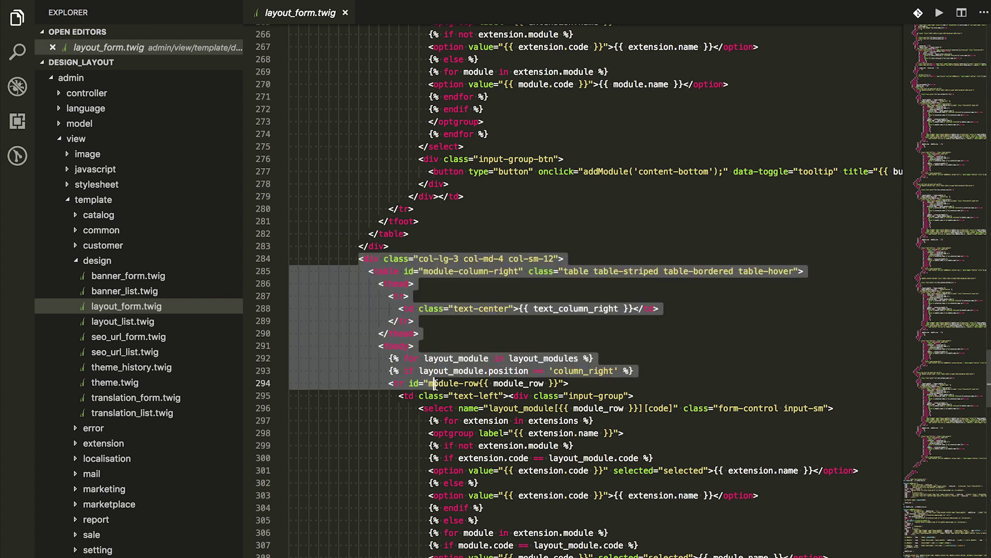
scroll(419, 372, down, 10)
scroll(435, 385, down, 6)
scroll(435, 385, down, 2)
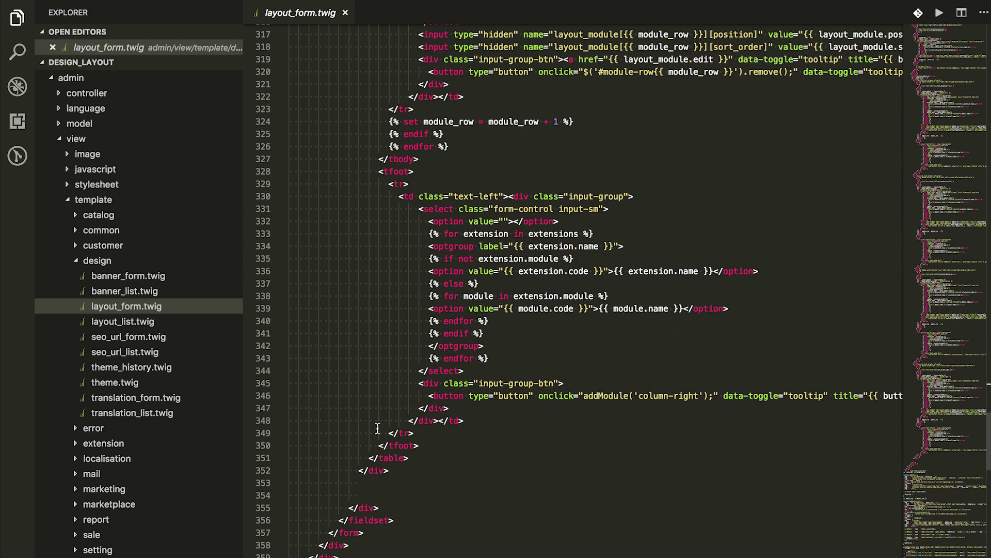
Duplicate the right-column module table block below the original.
shift+click(393, 472)
key(ctrl+c)
click(368, 494)
key(ctrl+v)
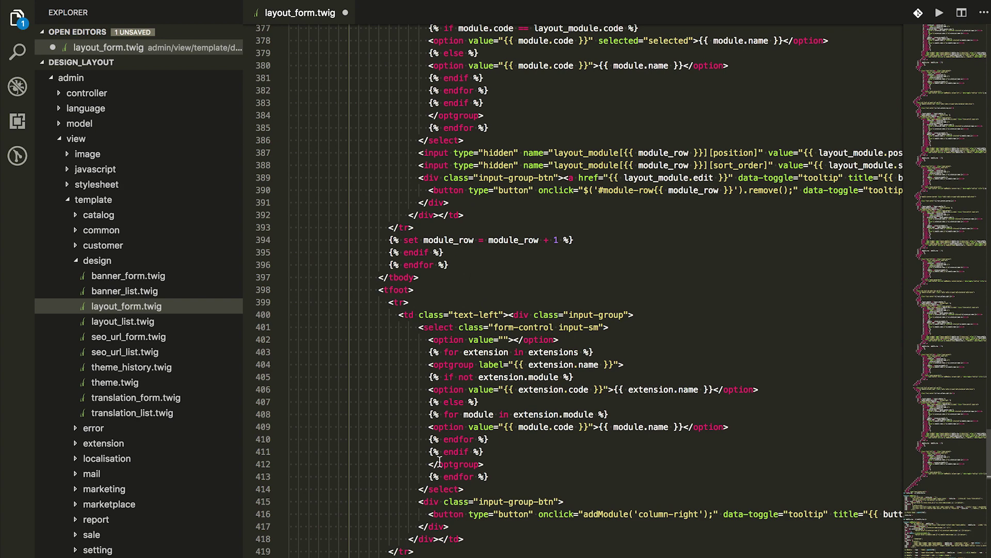
scroll(550, 402, up, 10)
scroll(551, 403, up, 5)
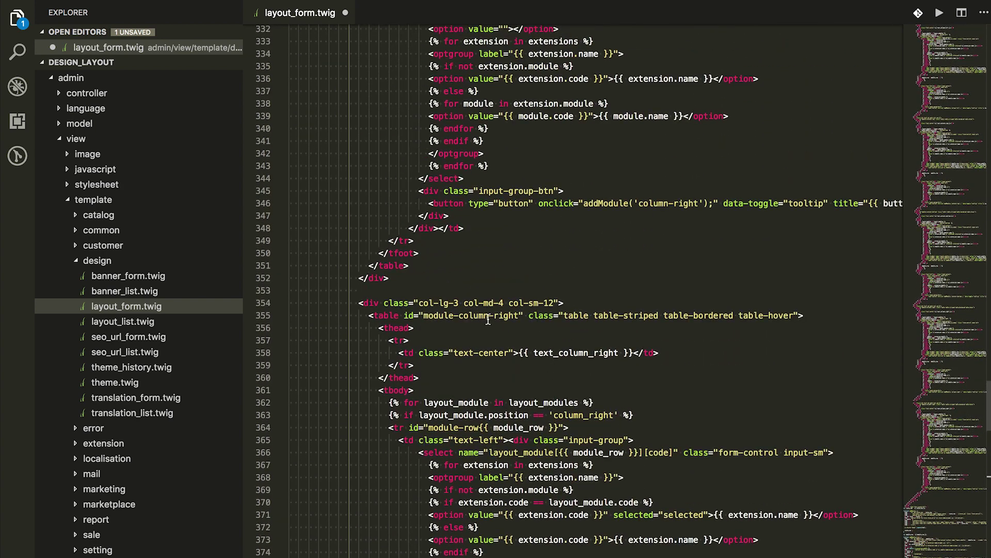
Rename the copy's column-right references to position_1 and retitle its heading 'Header top'.
drag(461, 316, 518, 316)
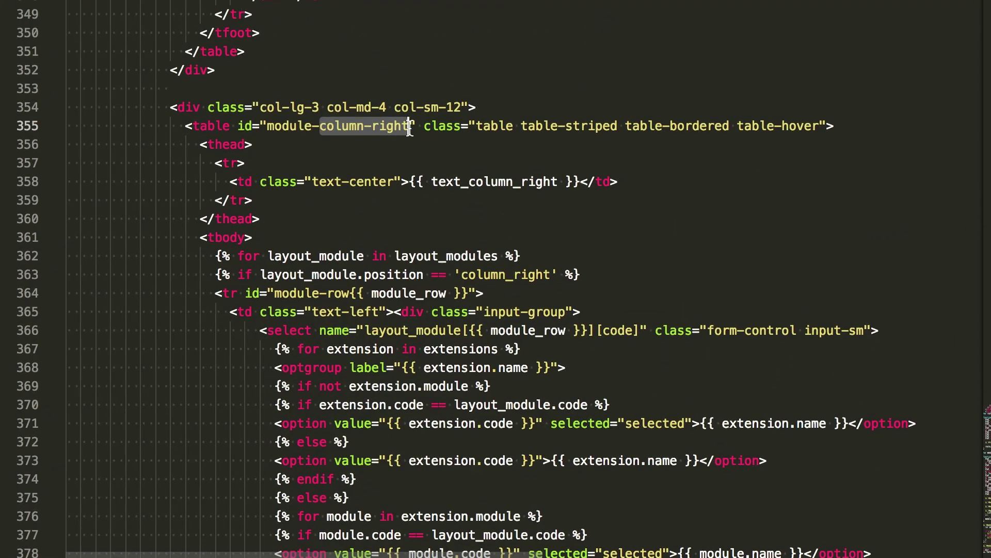
text(positio)
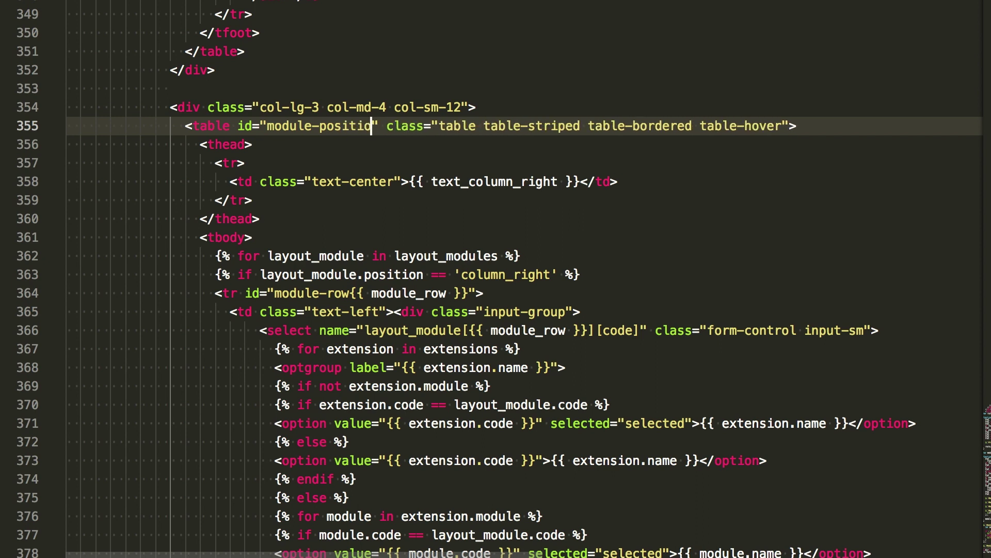
text(n_1)
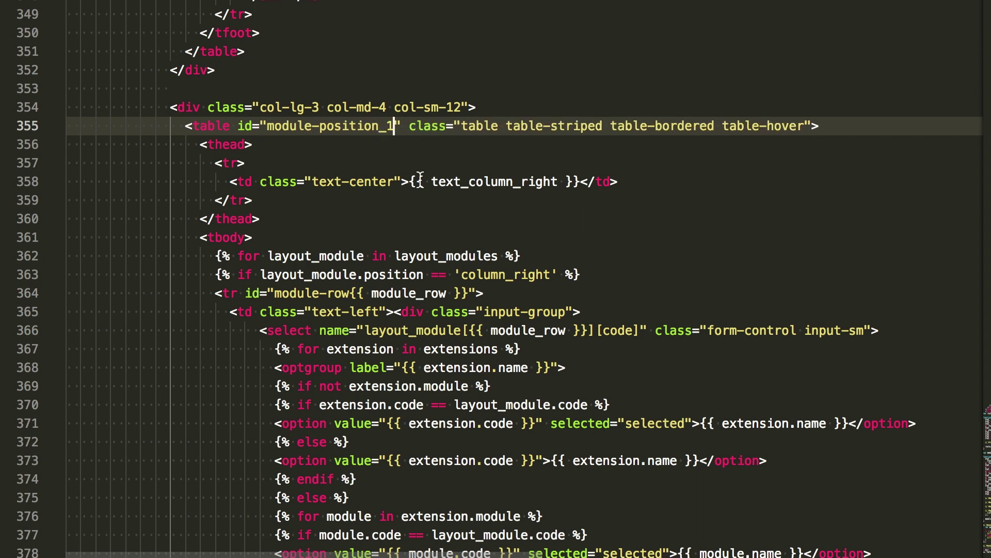
drag(410, 181, 555, 182)
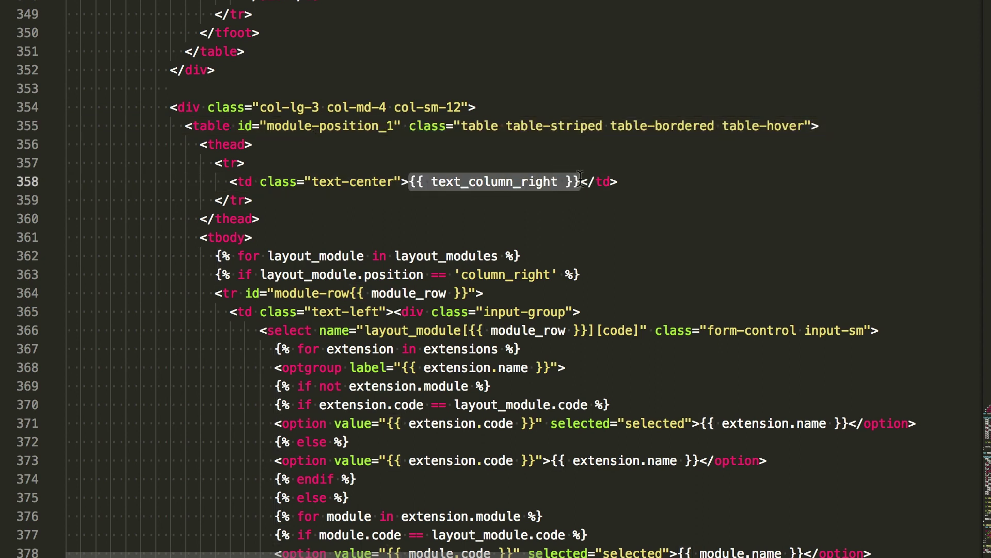
text(Header t)
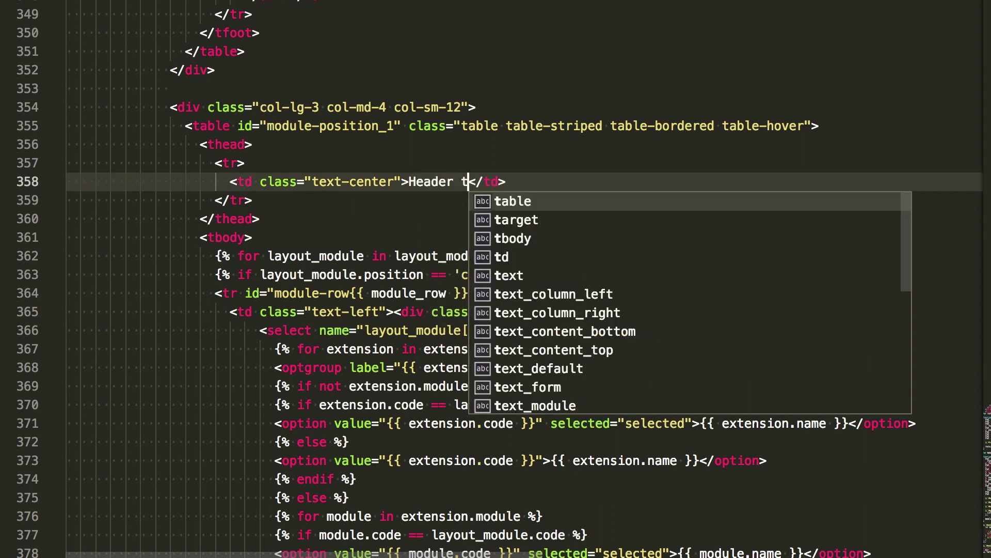
text(op)
key(alt+Left)
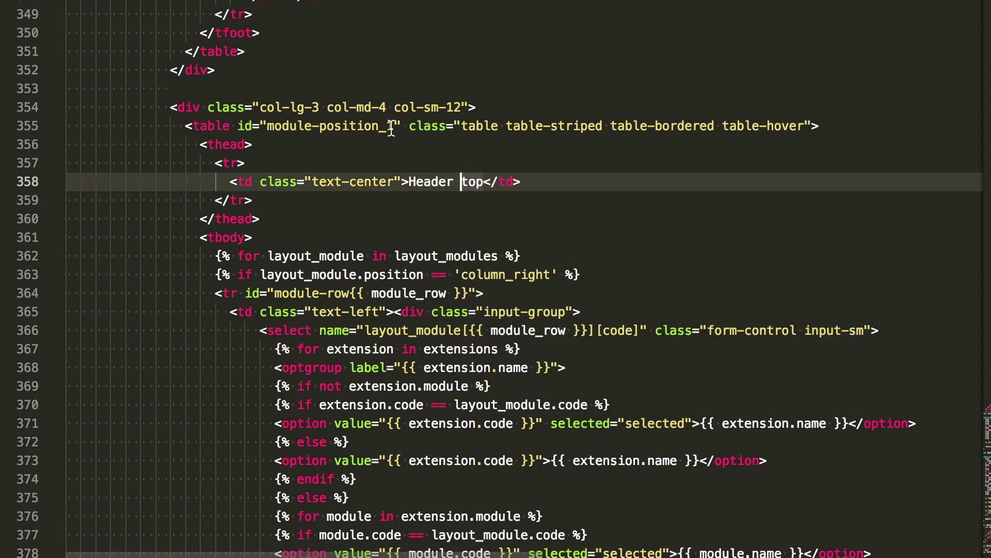
click(524, 274)
double_click(524, 275)
text(positio)
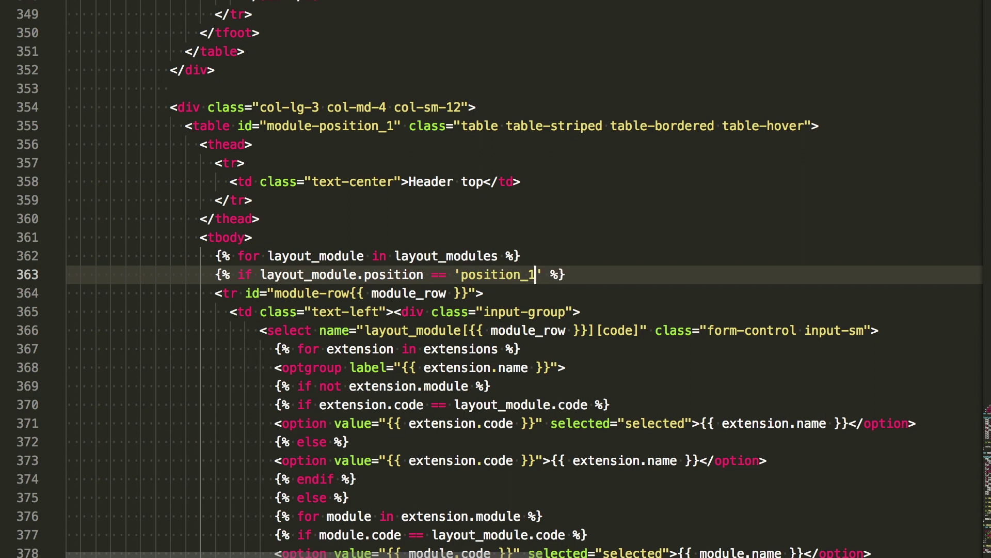
scroll(511, 284, down, 1)
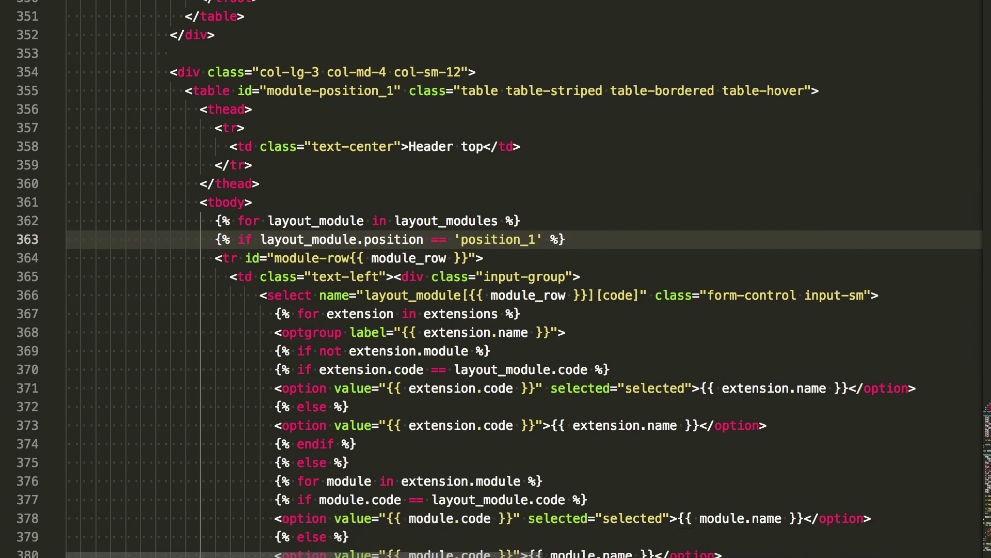
scroll(511, 284, down, 6)
scroll(512, 284, down, 4)
scroll(586, 269, down, 2)
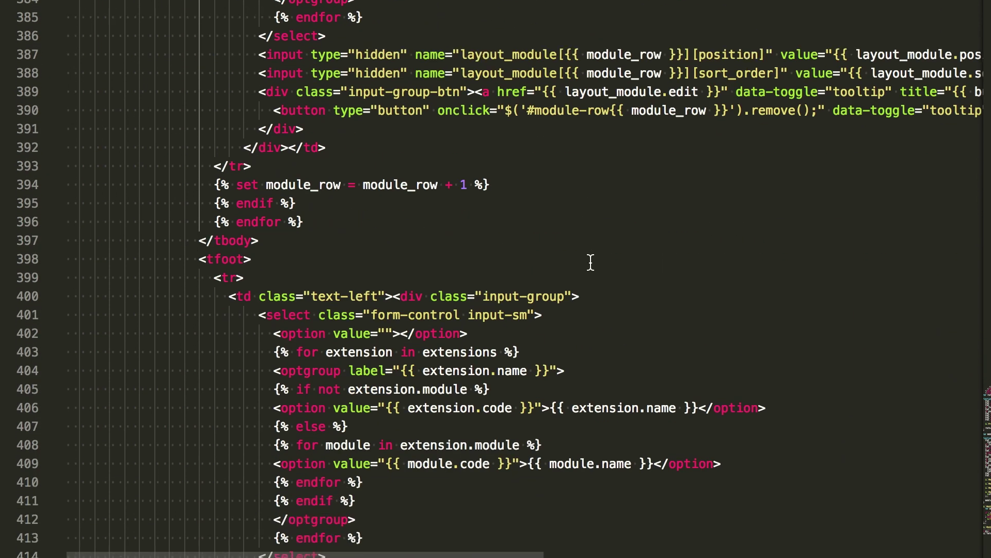
scroll(593, 266, down, 3)
scroll(600, 310, down, 2)
drag(679, 364, 605, 364)
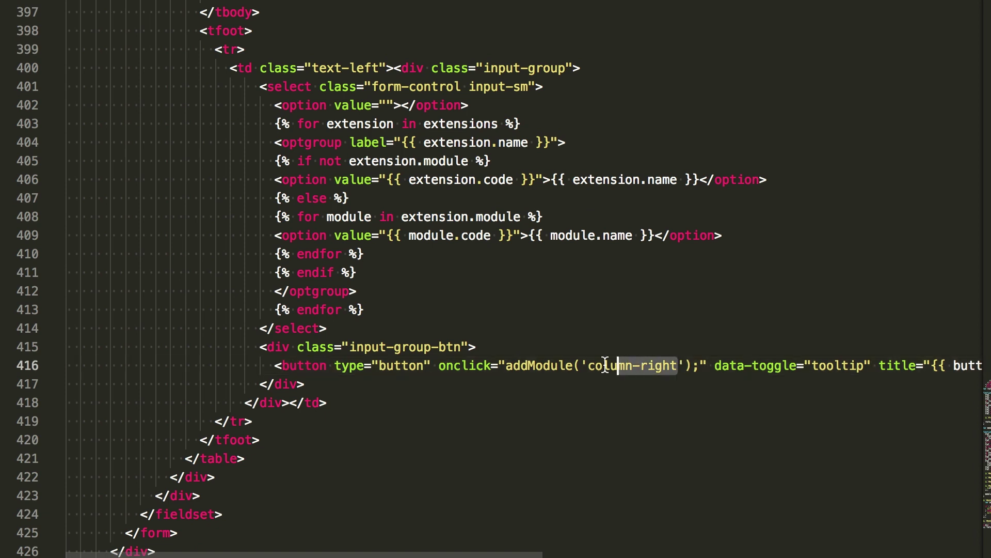
text(posi)
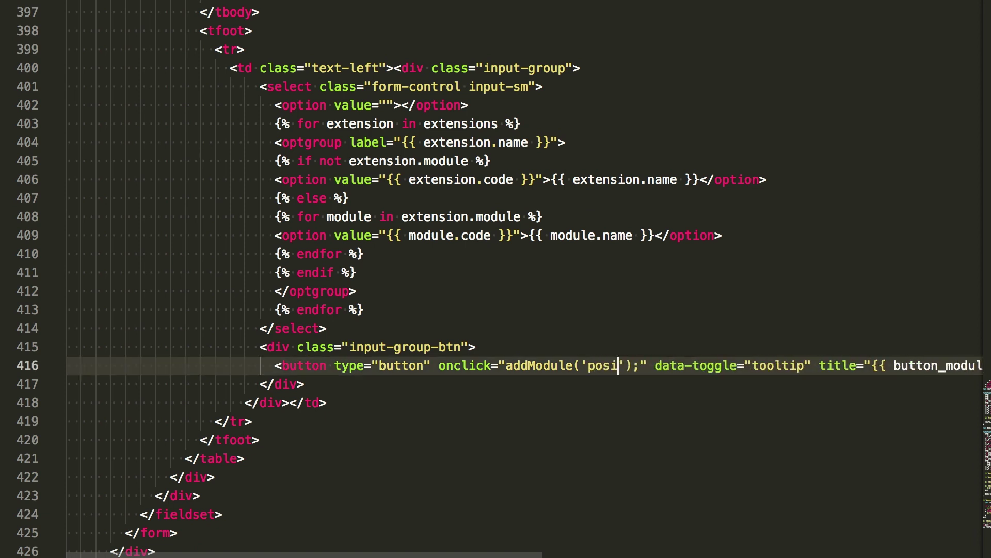
text(tion_1)
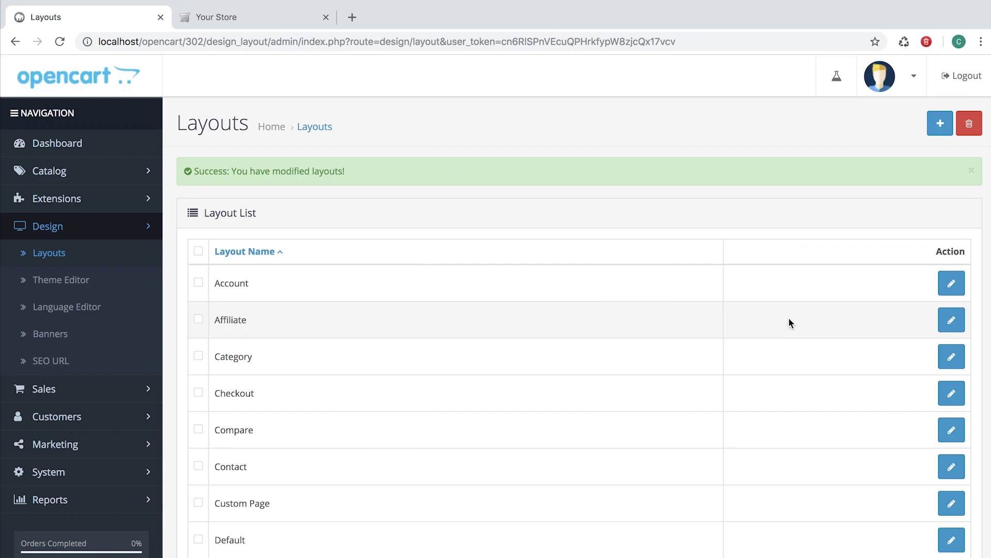
scroll(788, 317, down, 2)
Add Banner 1 to the Home layout's Header top position and save the layout.
click(960, 503)
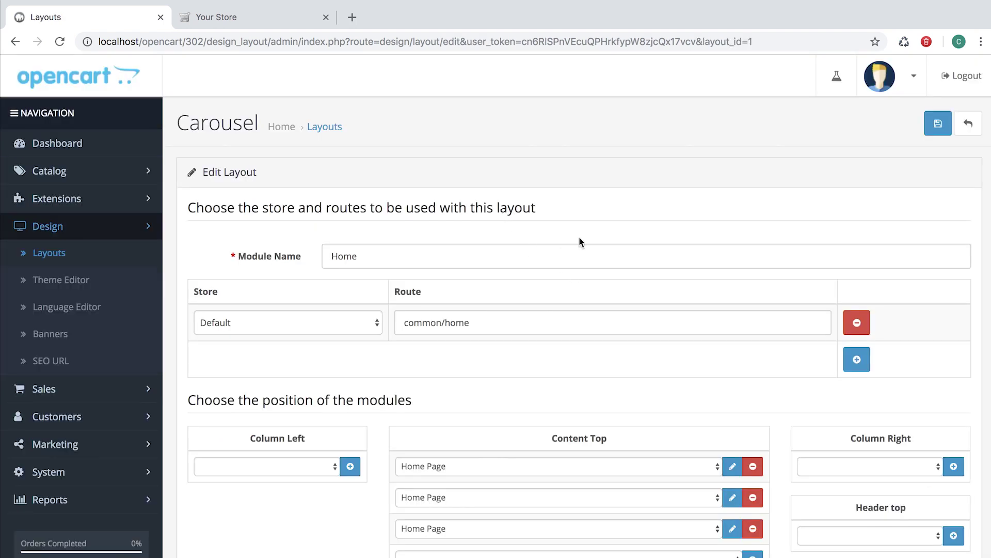
scroll(678, 428, down, 2)
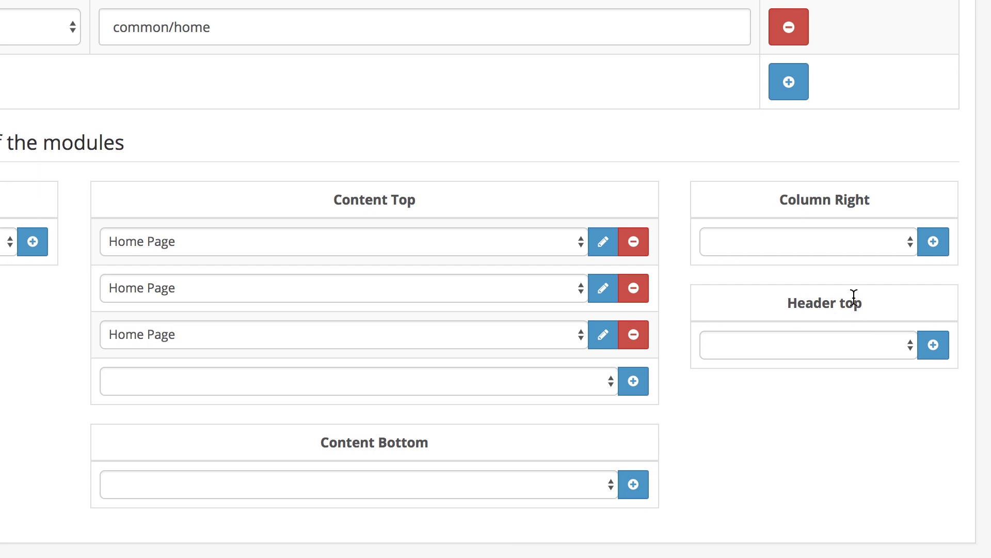
drag(860, 302, 778, 299)
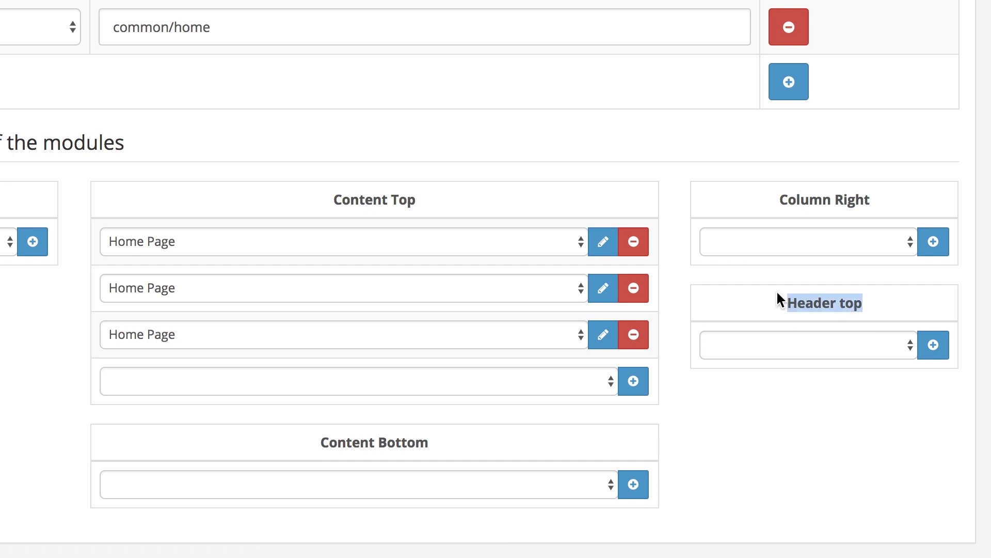
click(893, 346)
click(803, 414)
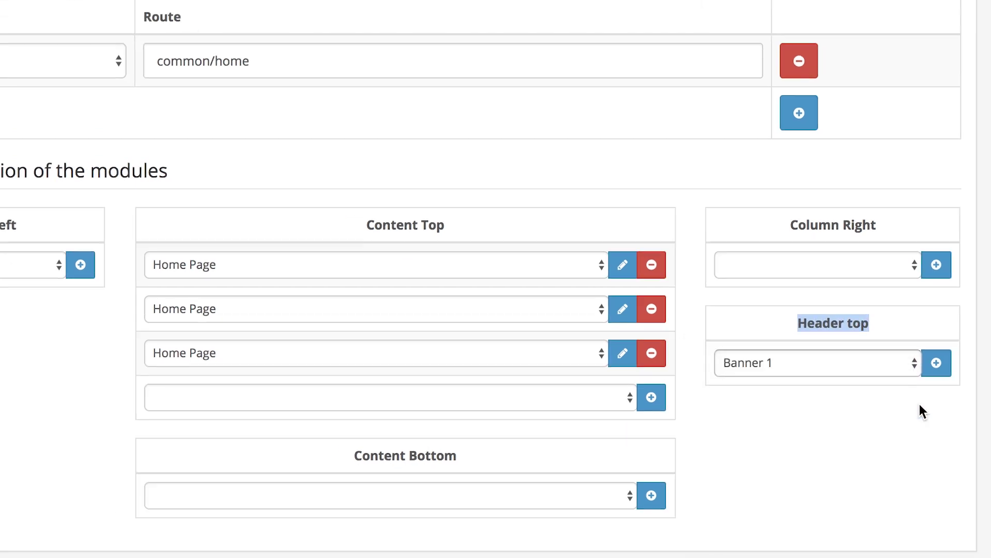
click(933, 344)
scroll(925, 174, up, 2)
click(938, 123)
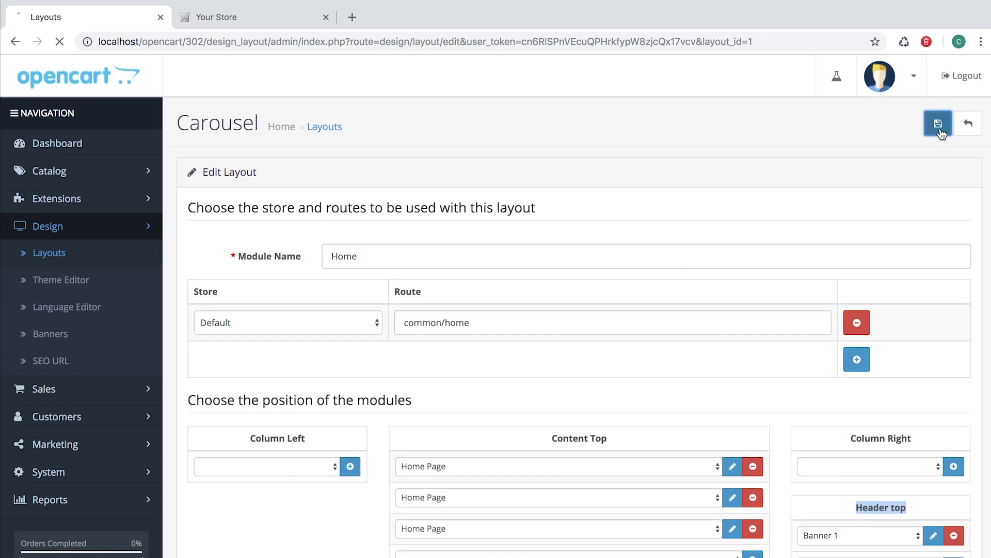
Reload the storefront to check the header, and expand the editor's catalog folder.
click(261, 27)
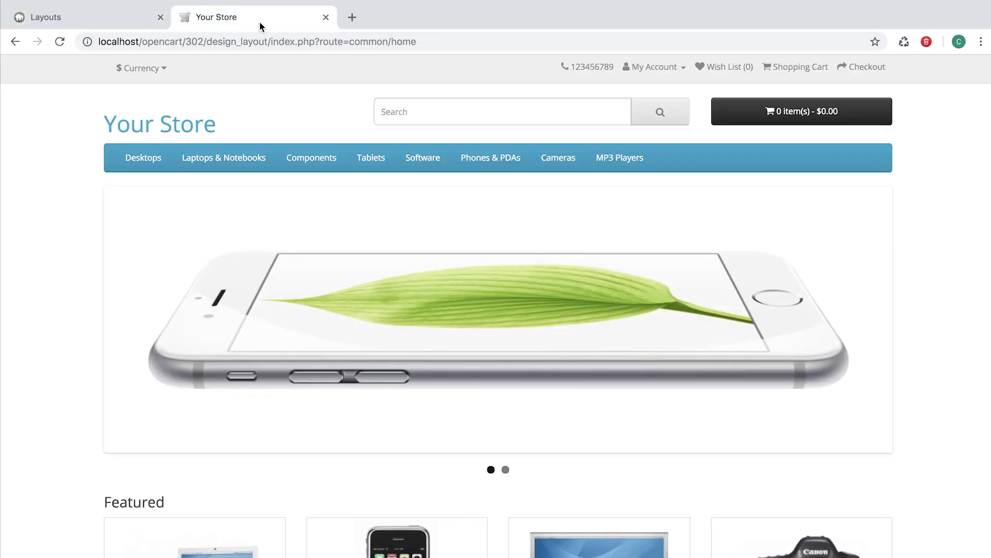
key(ctrl+r)
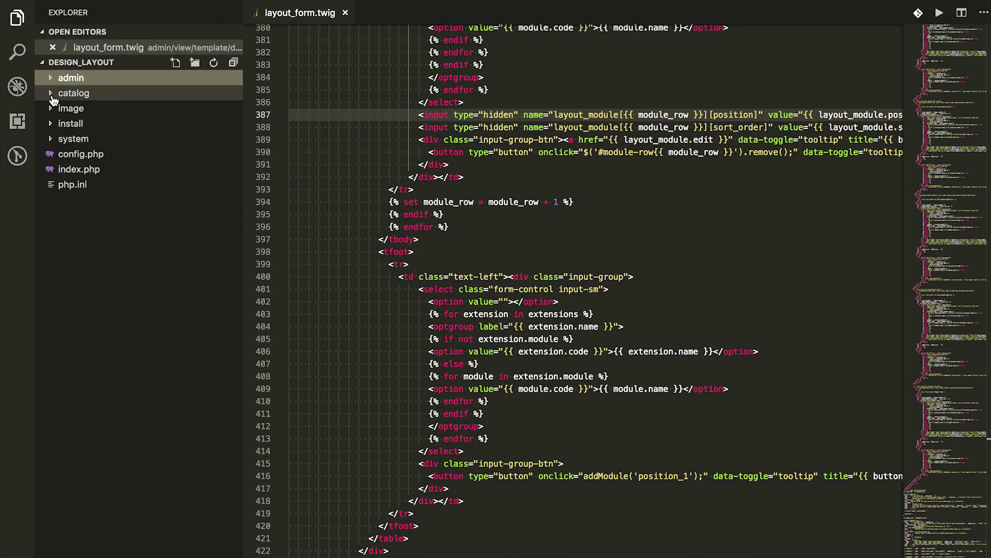
click(53, 94)
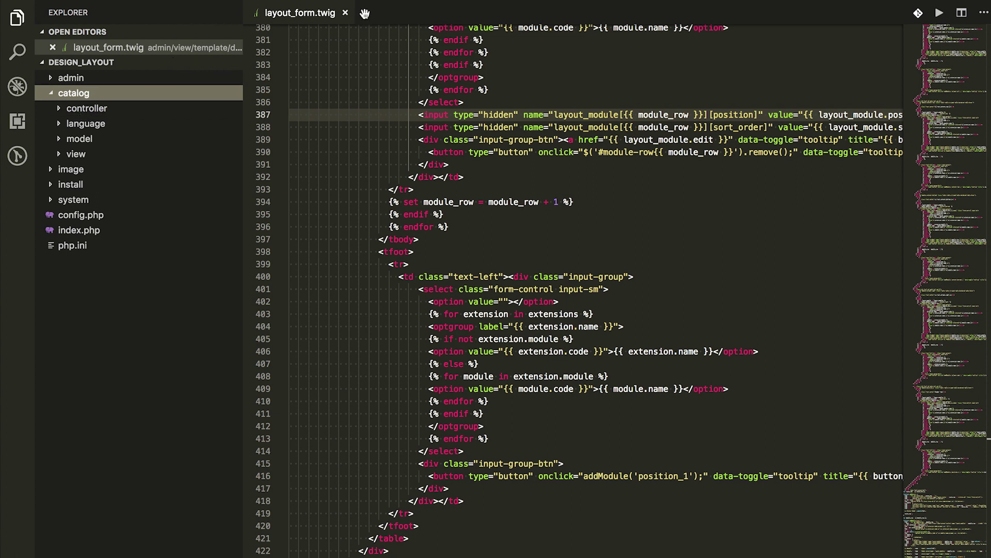
Close layout_form.twig and open catalog/controller/common/position_1.php.
click(345, 14)
click(124, 104)
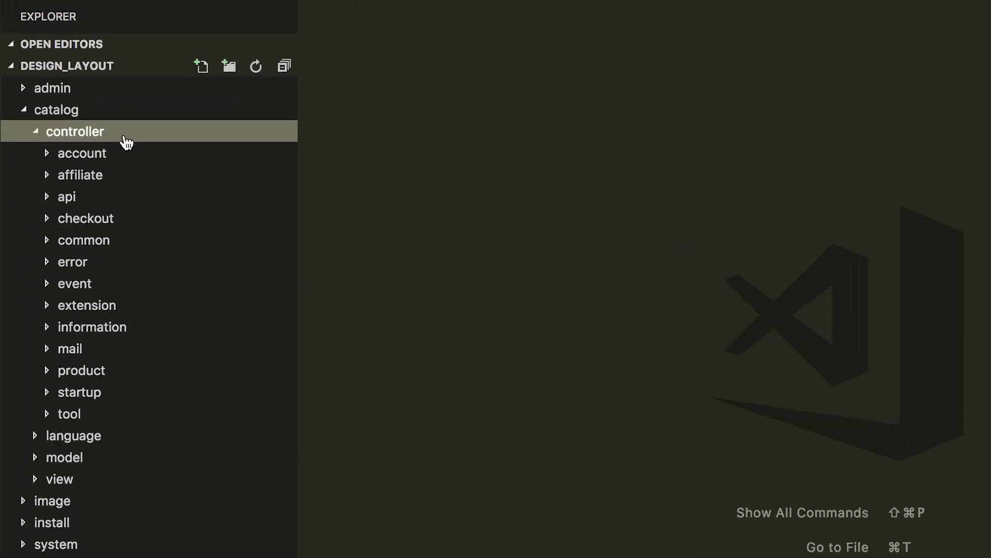
click(121, 257)
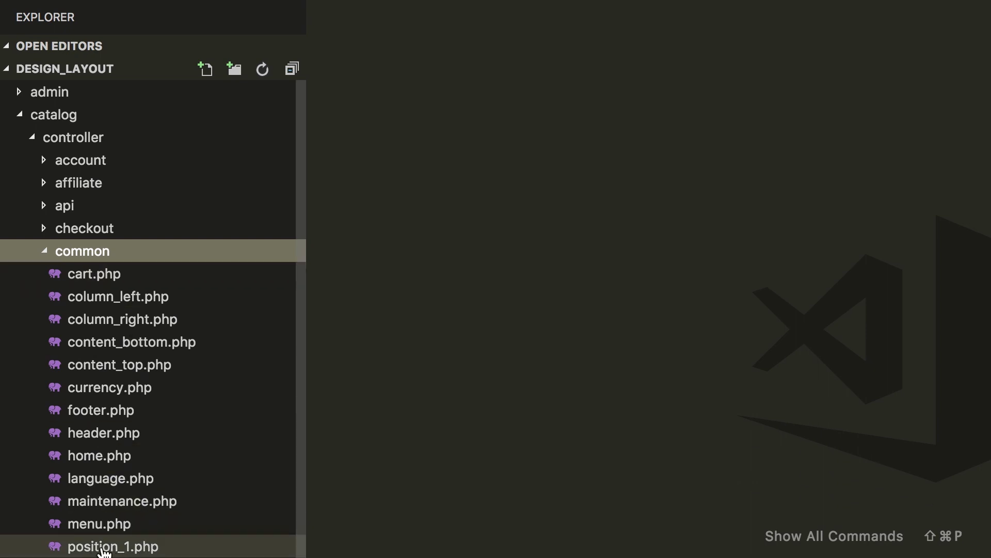
click(103, 547)
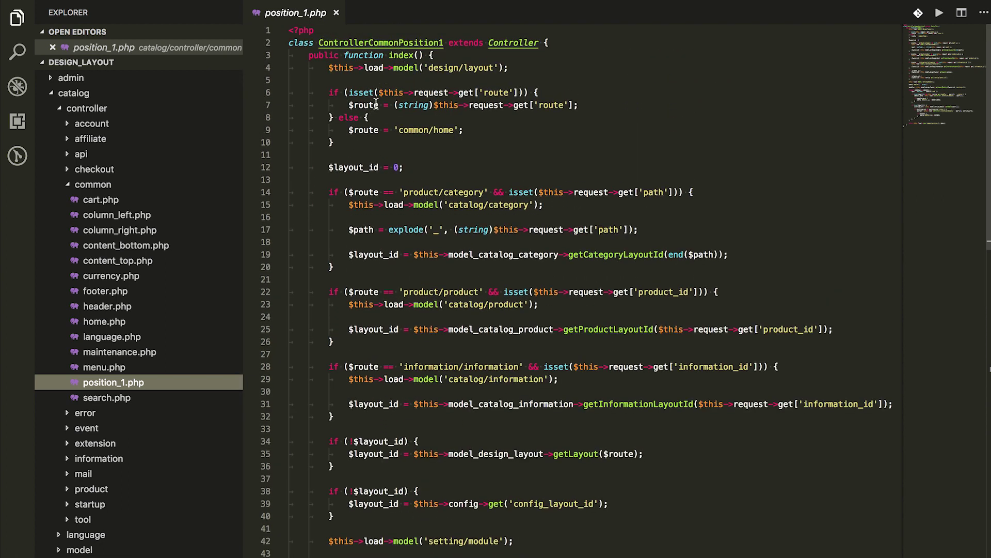
Replace position_1.php with column_left.php's code, changing column_left to position_1.
click(193, 215)
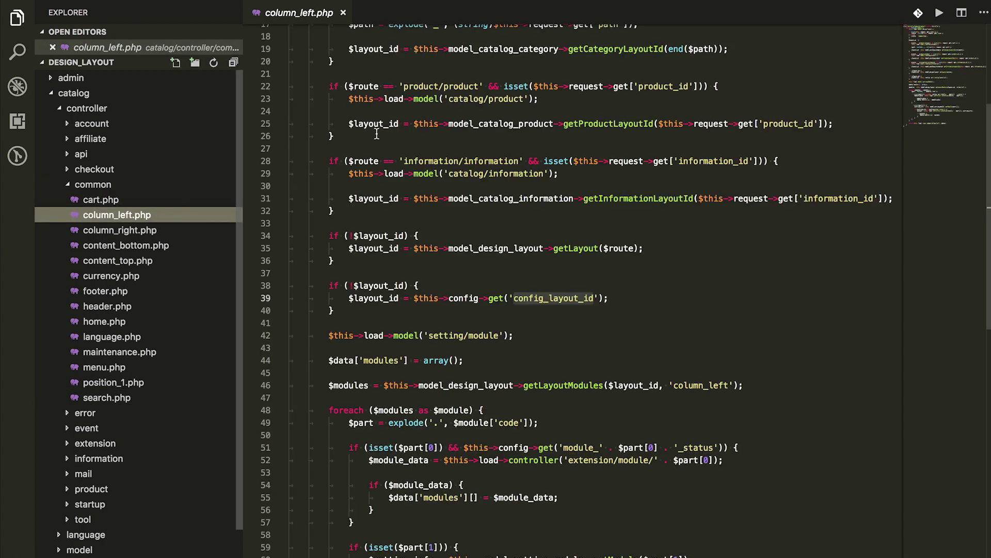
key(ctrl+a)
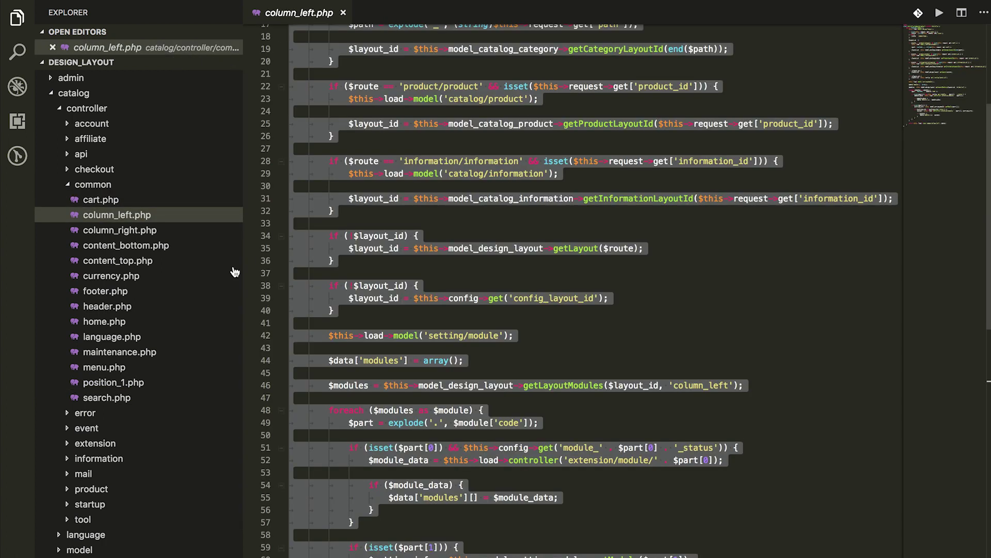
click(128, 381)
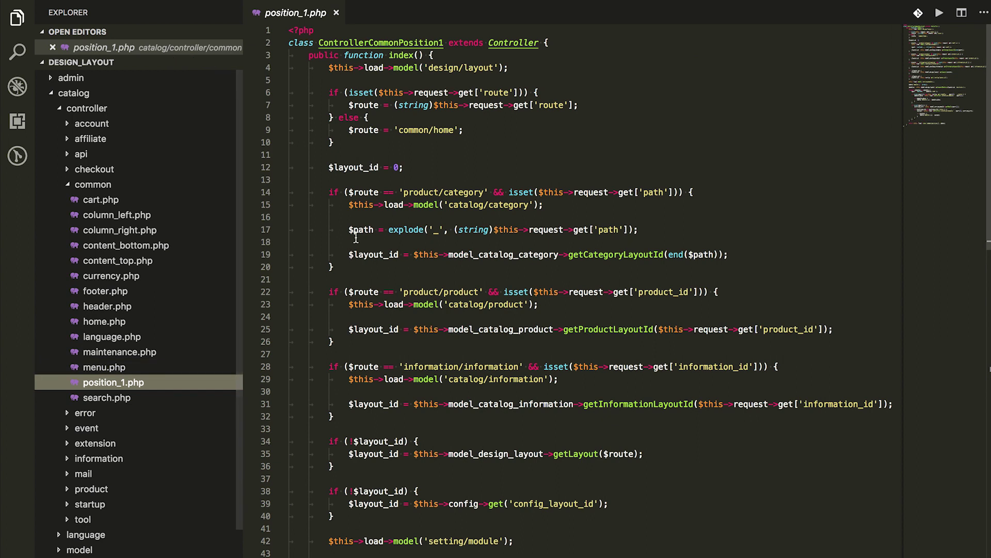
key(ctrl+a)
key(ctrl+v)
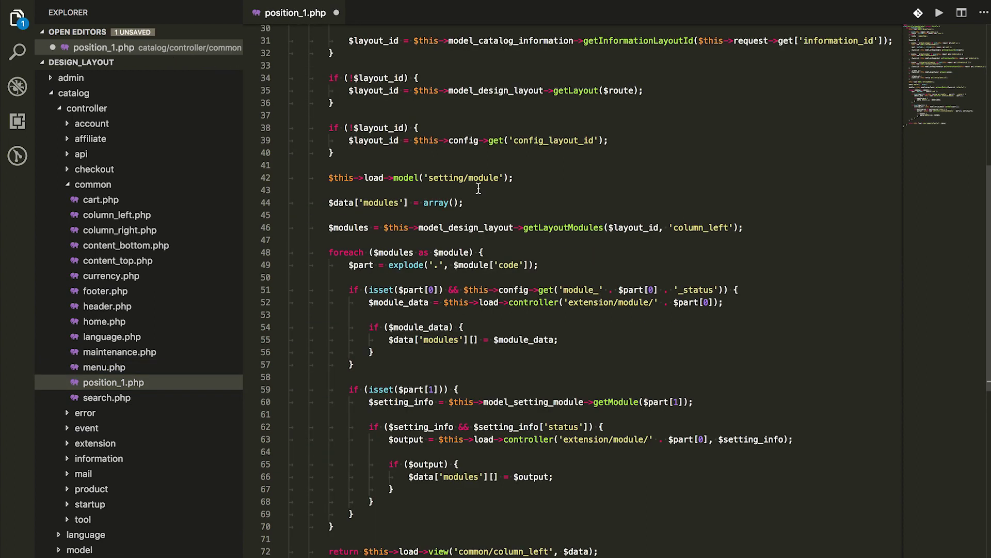
scroll(479, 189, up, 10)
drag(449, 43, 401, 42)
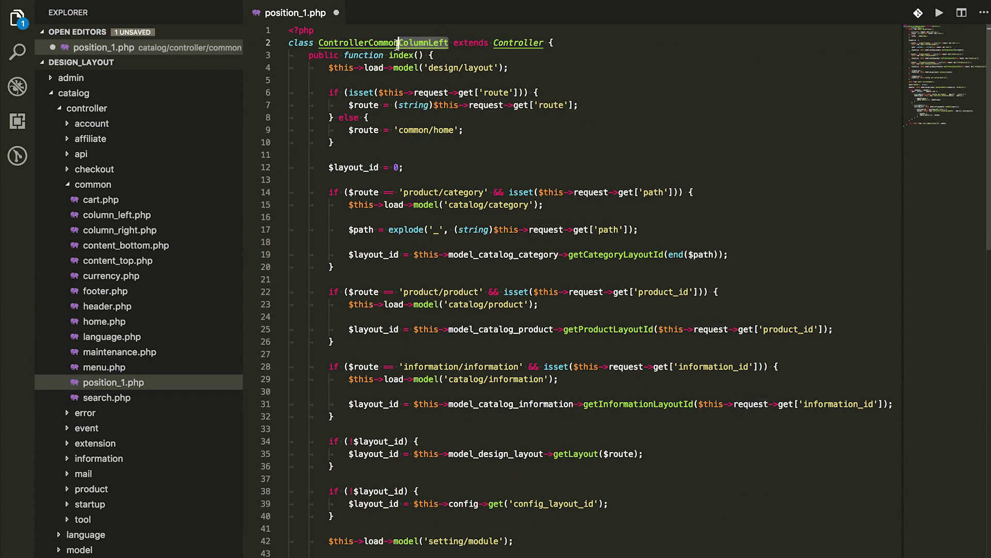
text(Position1)
scroll(605, 288, down, 1)
scroll(605, 288, down, 4)
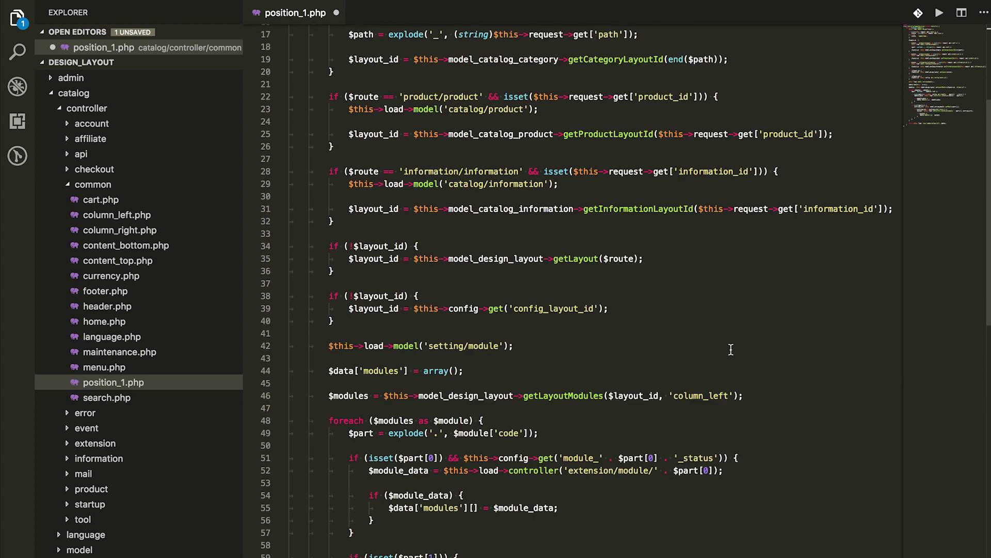
double_click(701, 370)
text(position)
scroll(740, 424, down, 4)
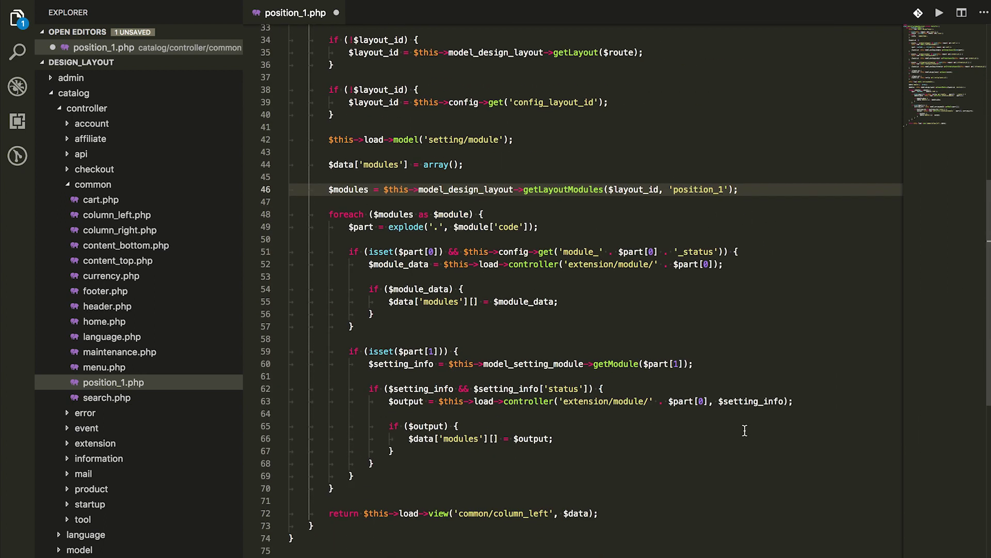
scroll(740, 424, down, 1)
double_click(520, 503)
text(position)
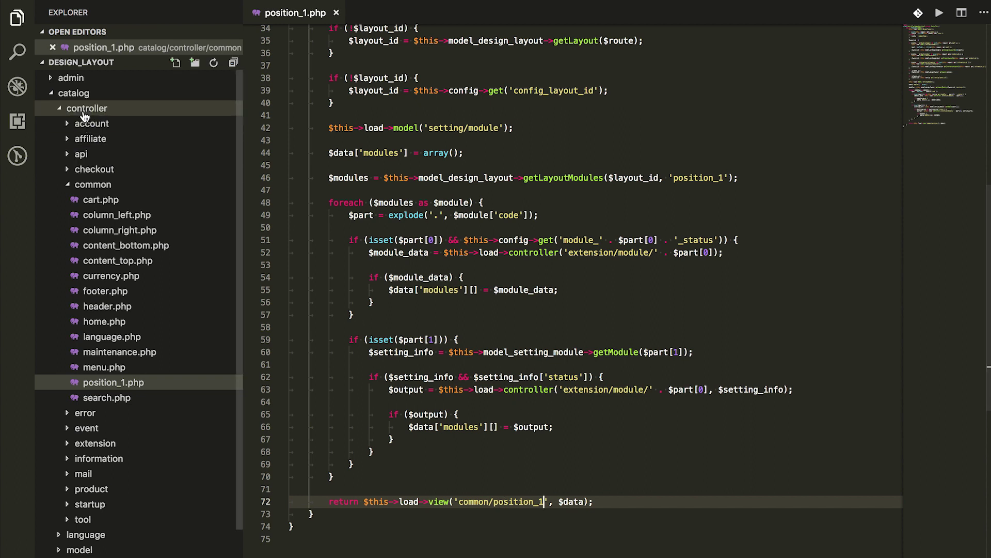
Open view/theme/default/template/common/position_1.twig.
click(83, 116)
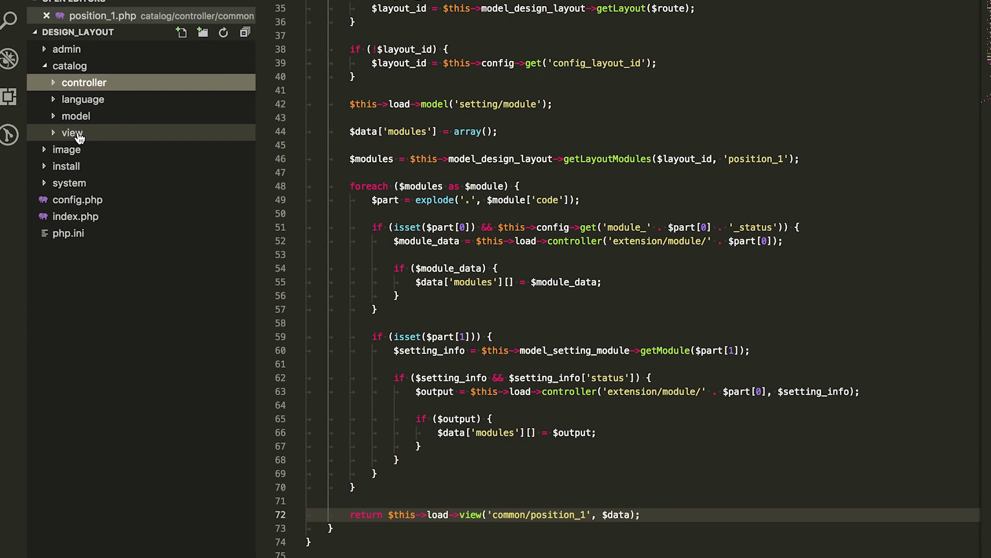
click(88, 159)
click(74, 93)
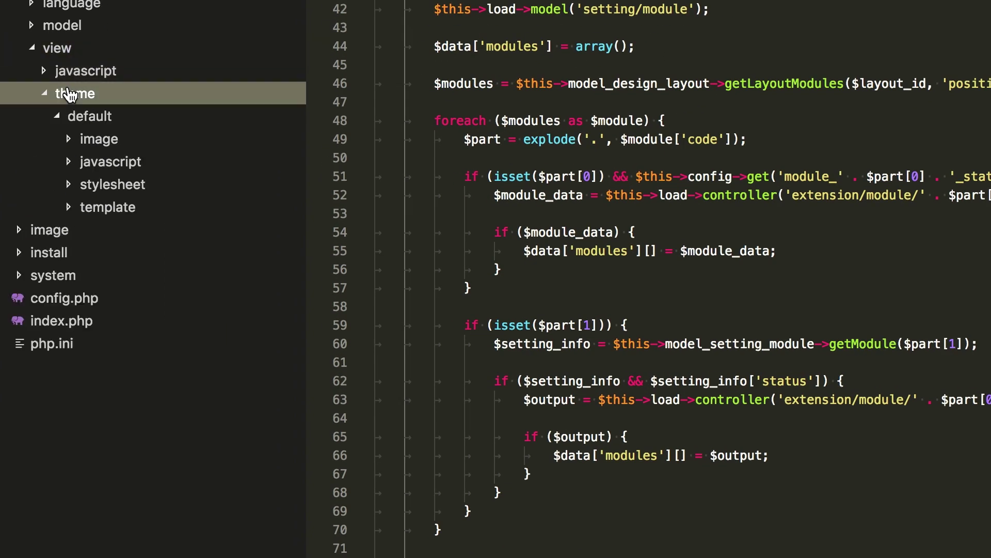
click(109, 208)
click(130, 298)
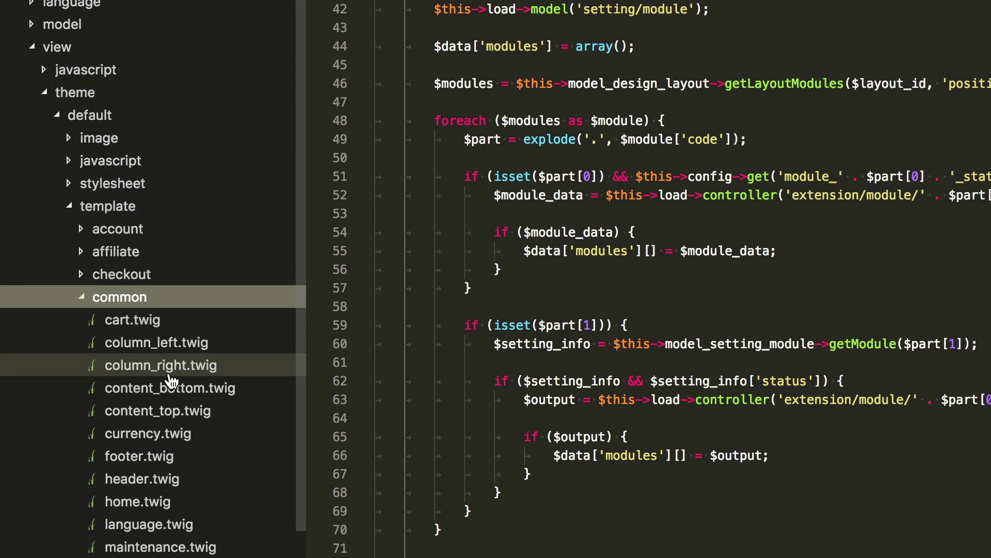
scroll(167, 380, down, 2)
click(193, 531)
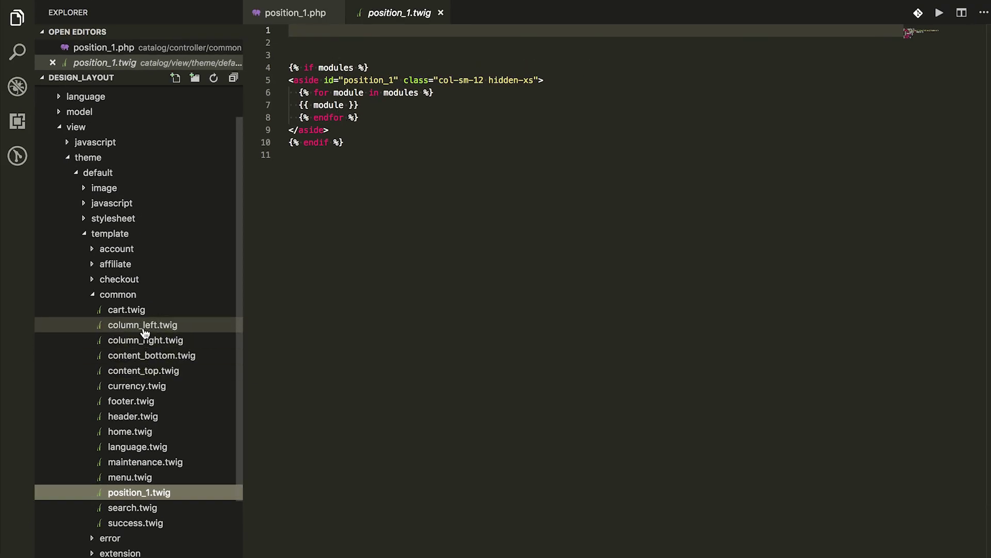
Replace position_1.twig's contents with the three module-loop lines from content_bottom.twig.
click(143, 324)
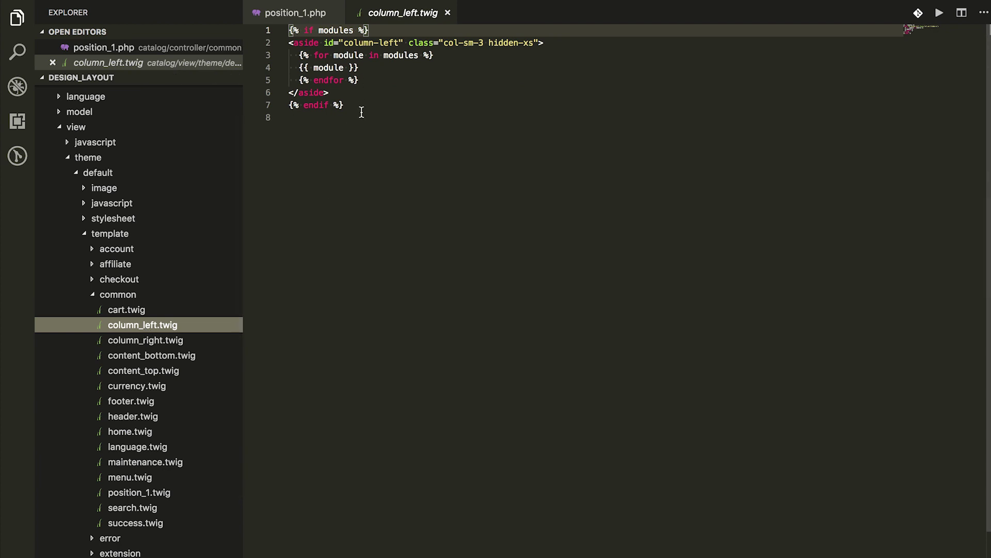
click(189, 356)
drag(351, 126, 279, 31)
key(ctrl+c)
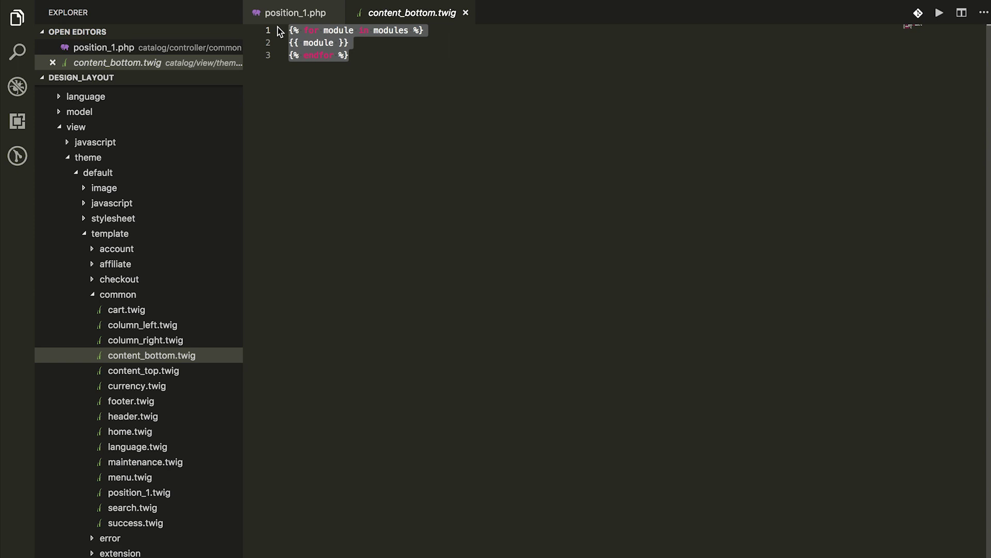
click(155, 491)
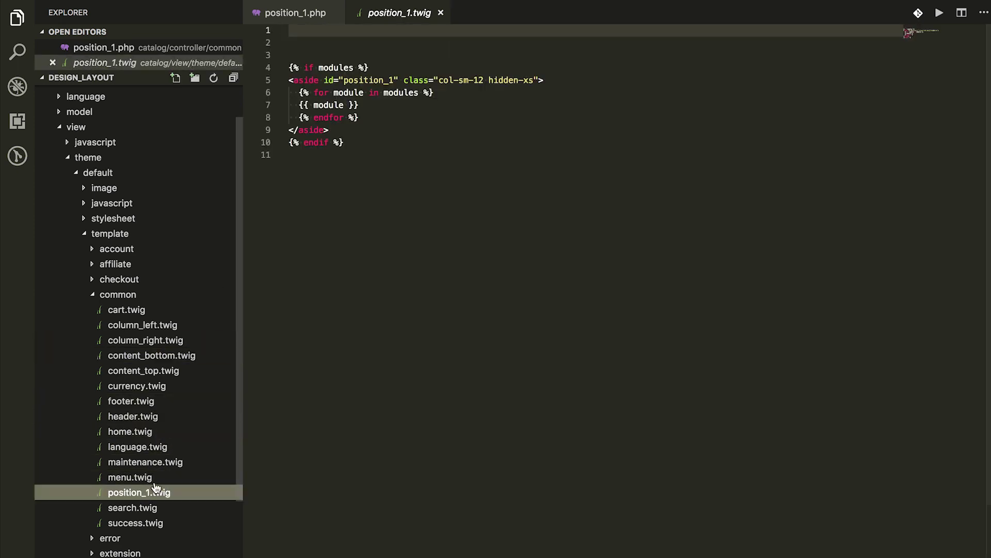
click(341, 285)
key(ctrl+a)
key(ctrl+v)
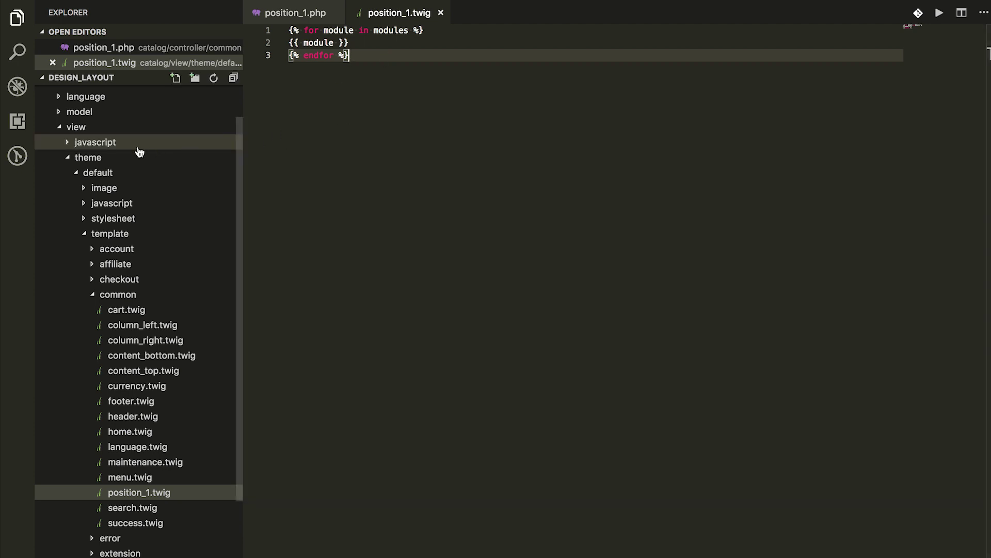
scroll(139, 151, up, 2)
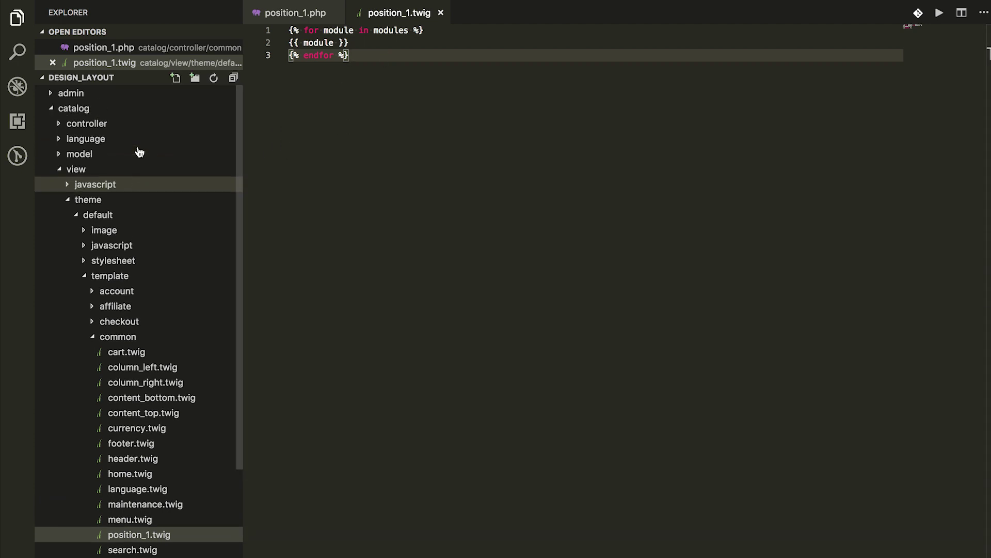
Add $data['position_1'] = $this->load->controller('common/position_1'); to header.php and save.
click(89, 126)
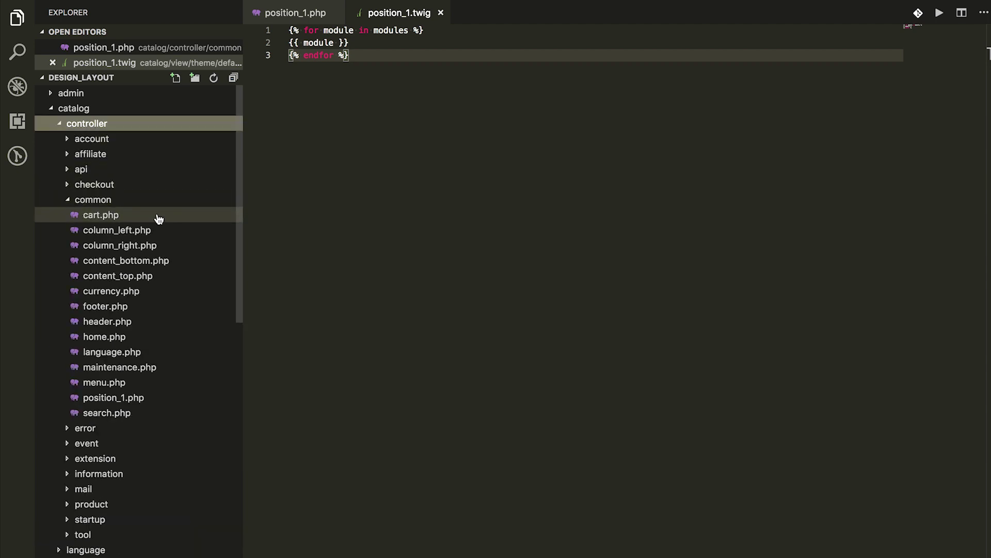
click(153, 328)
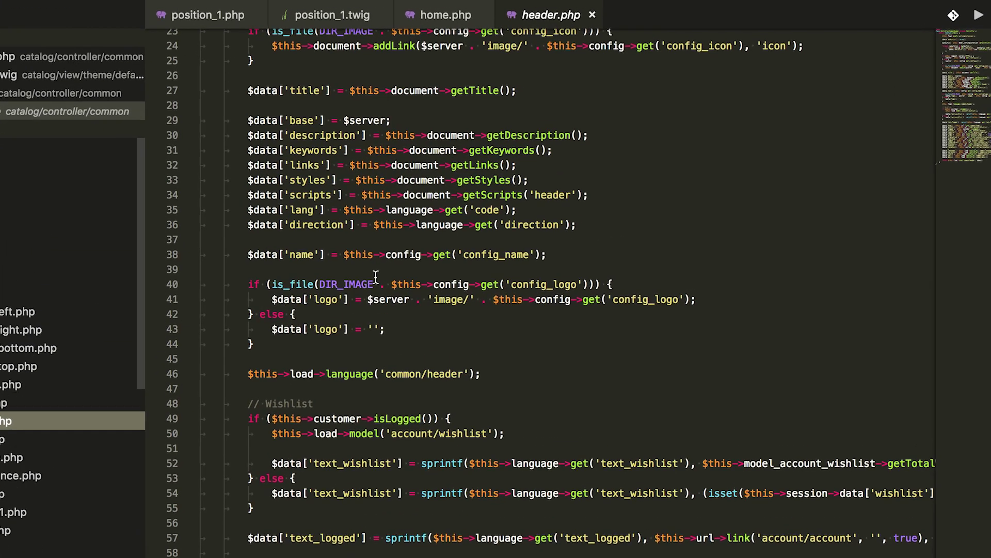
scroll(299, 438, up, 2)
scroll(299, 441, up, 4)
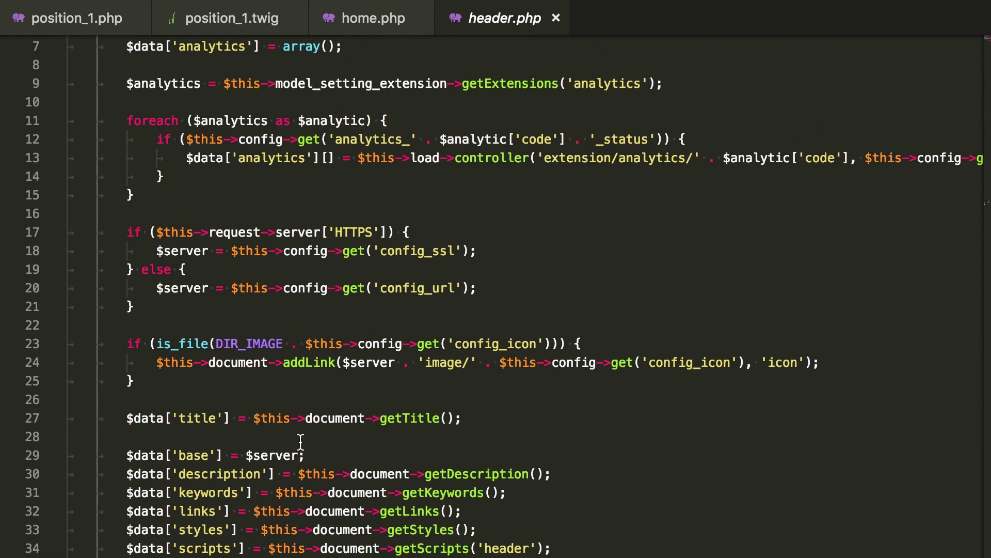
scroll(300, 441, up, 2)
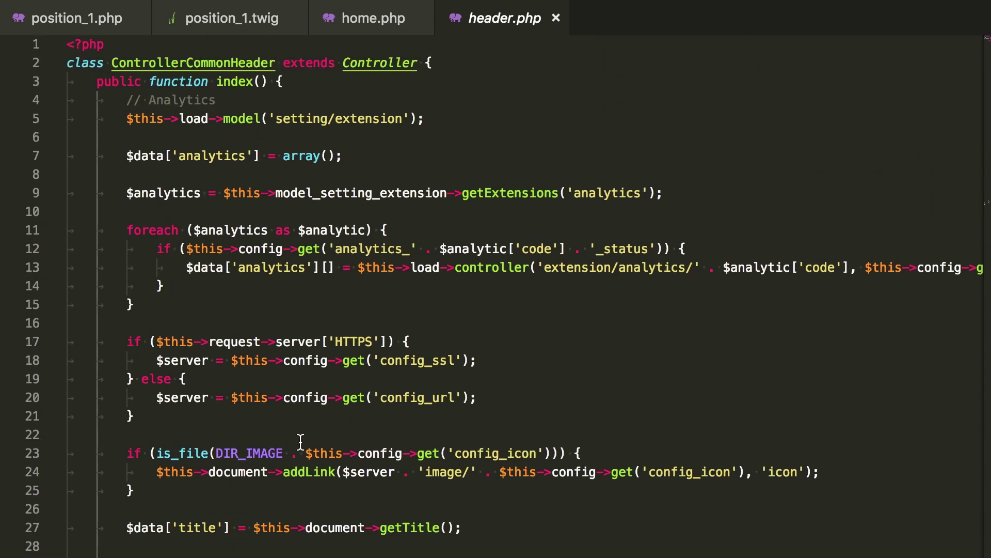
click(295, 83)
key(Return)
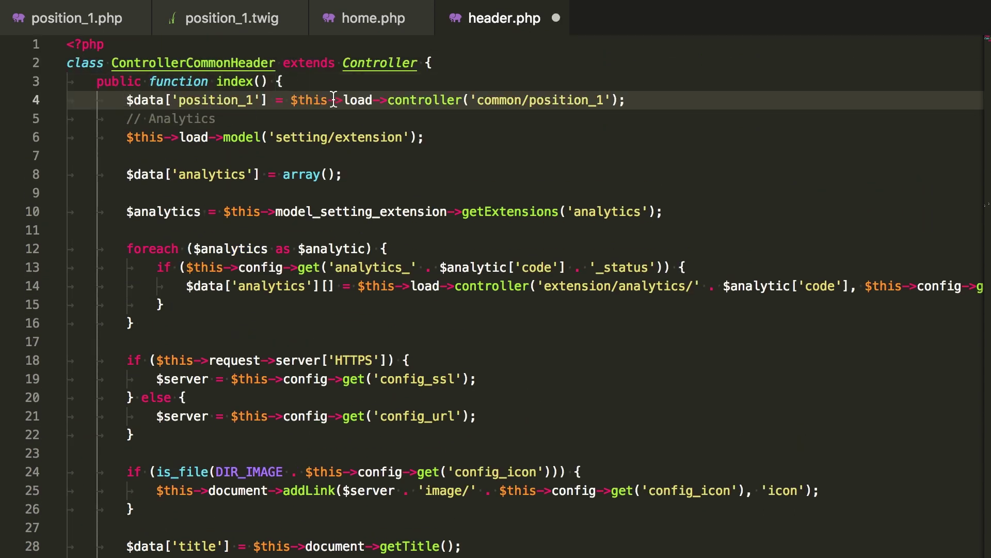
click(500, 137)
key(ctrl+s)
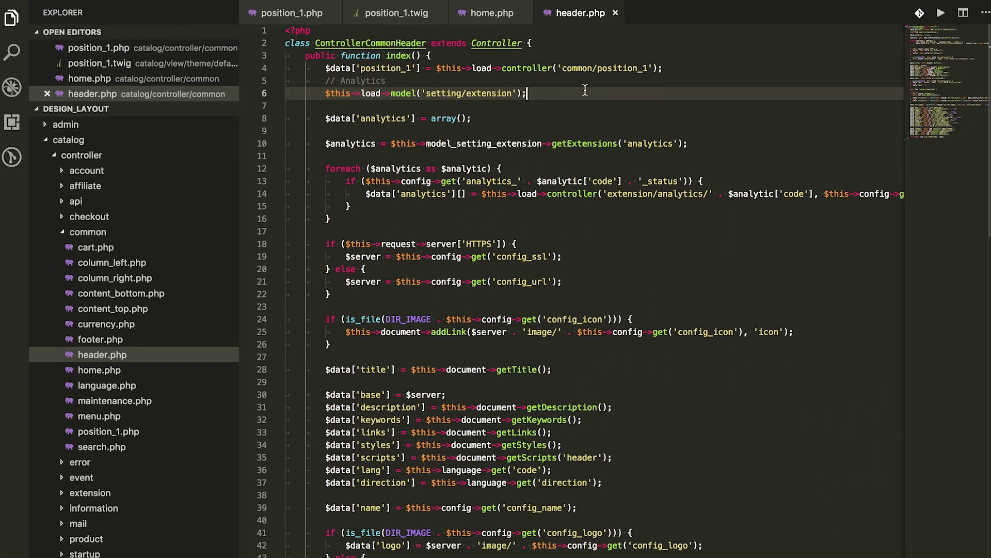
double_click(633, 68)
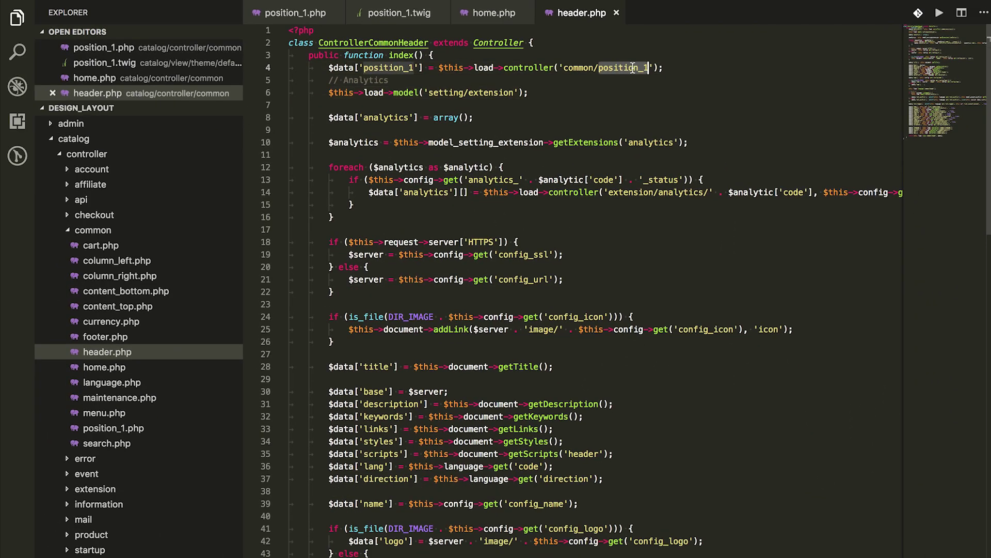
scroll(189, 306, down, 5)
scroll(188, 305, down, 3)
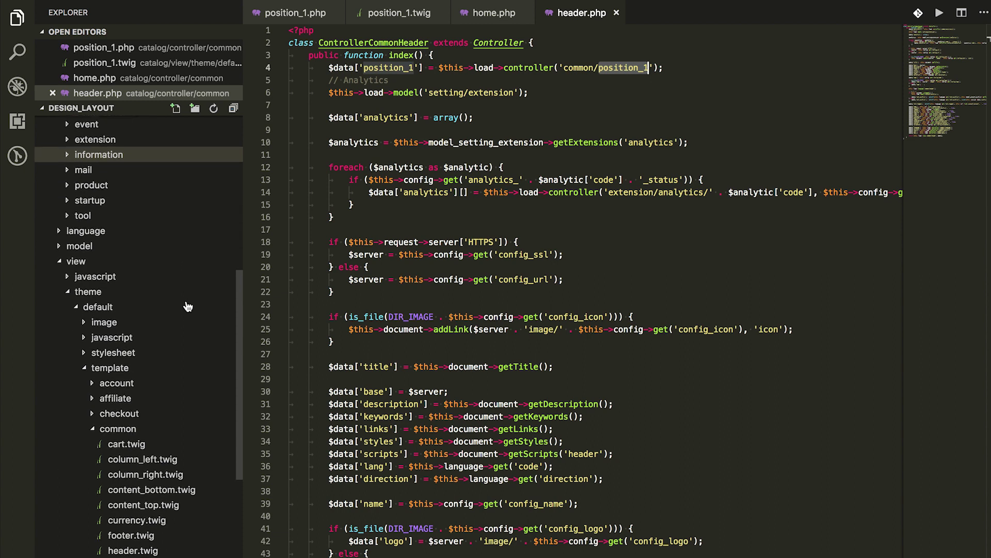
scroll(187, 306, down, 3)
Insert {{position_1}} after {{ currency }} in header.twig and save.
click(156, 418)
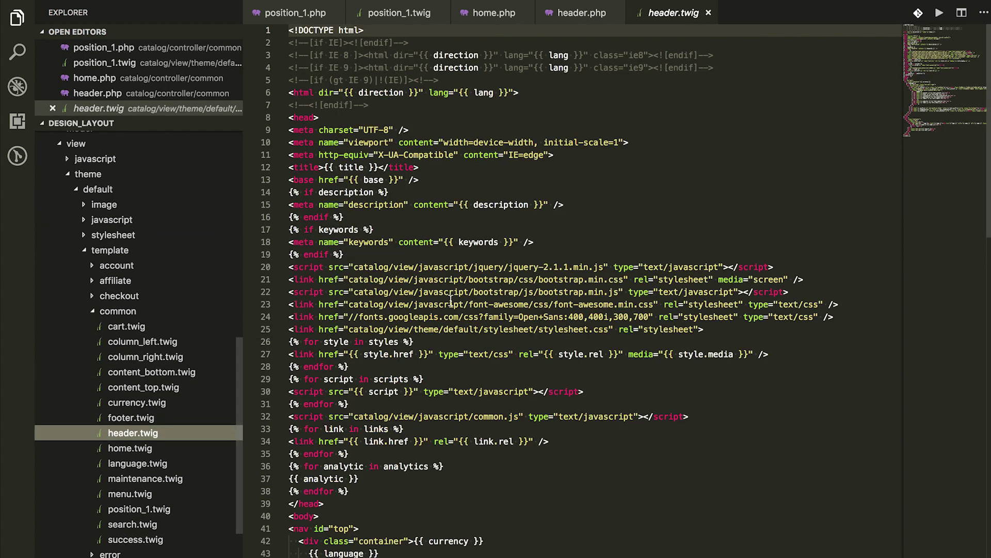
scroll(459, 299, down, 1)
scroll(459, 299, down, 7)
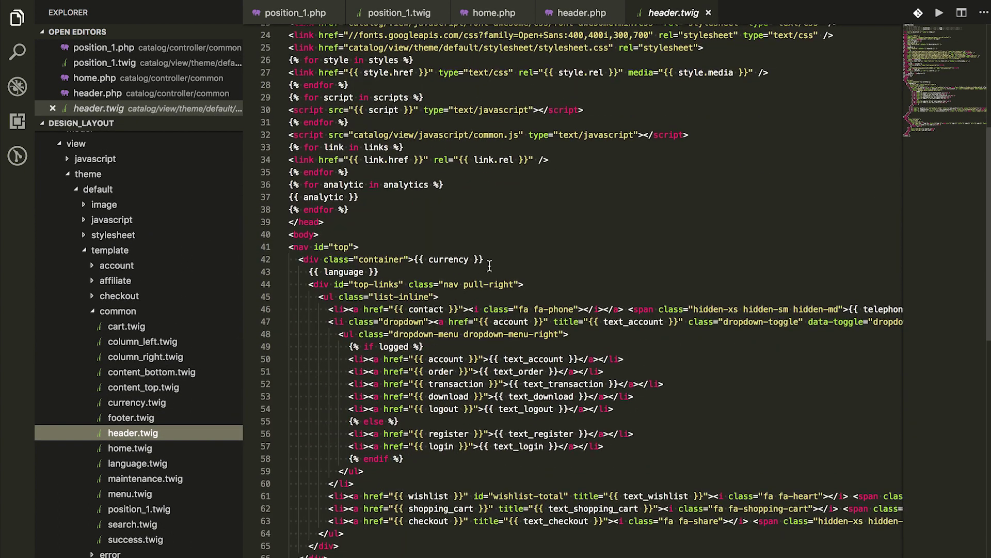
click(500, 257)
key(Return)
text({{position_1}})
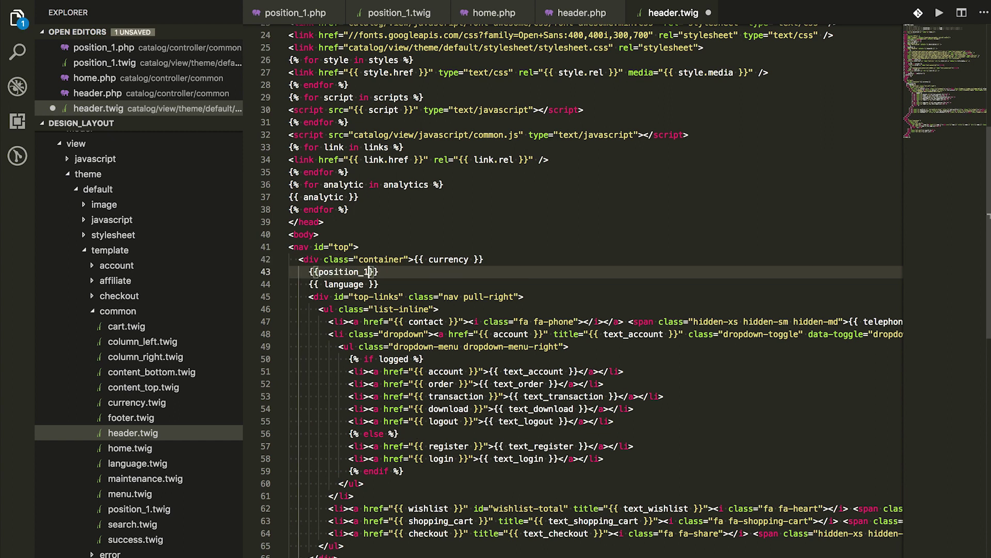
key(ctrl+s)
click(463, 320)
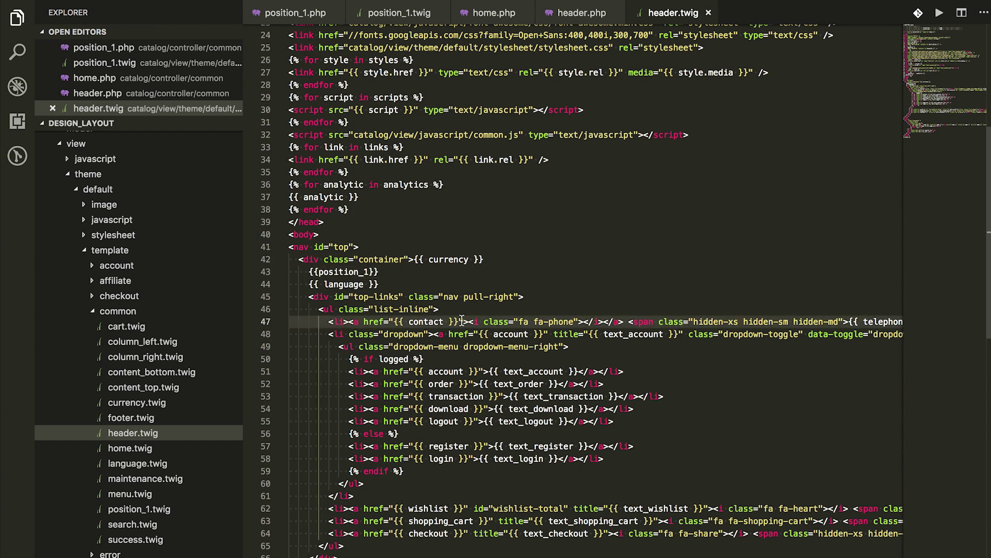